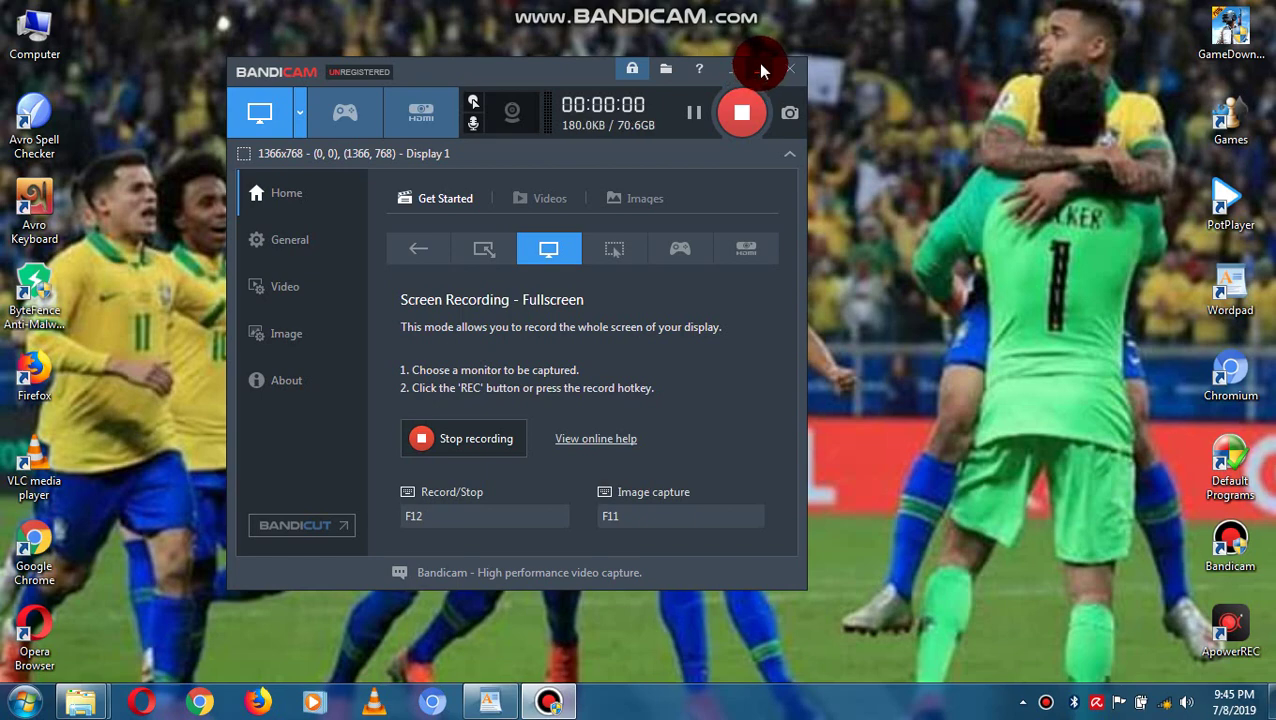
# Minimize the Bandicam recorder window to uncover the desktop.
pyautogui.click(757, 68)
# Bring WordPad forward and select the greeting, 'How are you???' and author introduction lines.
pyautogui.click(495, 703)
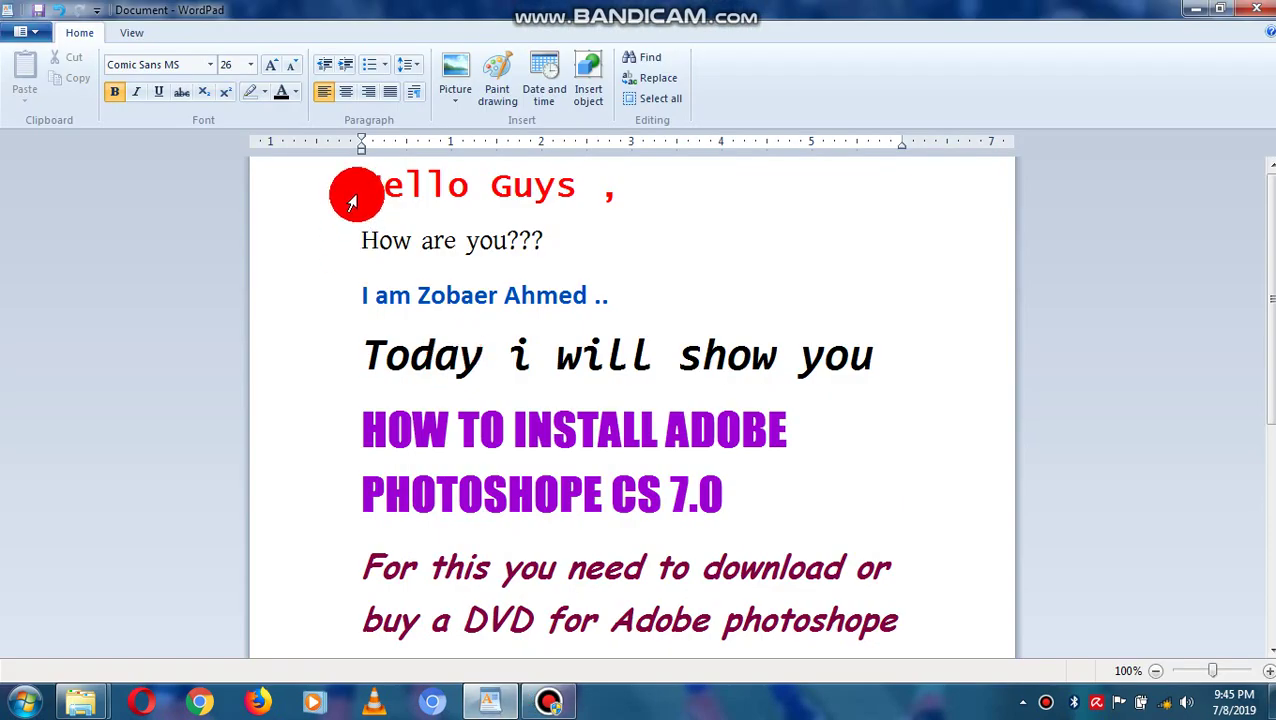
pyautogui.click(347, 183)
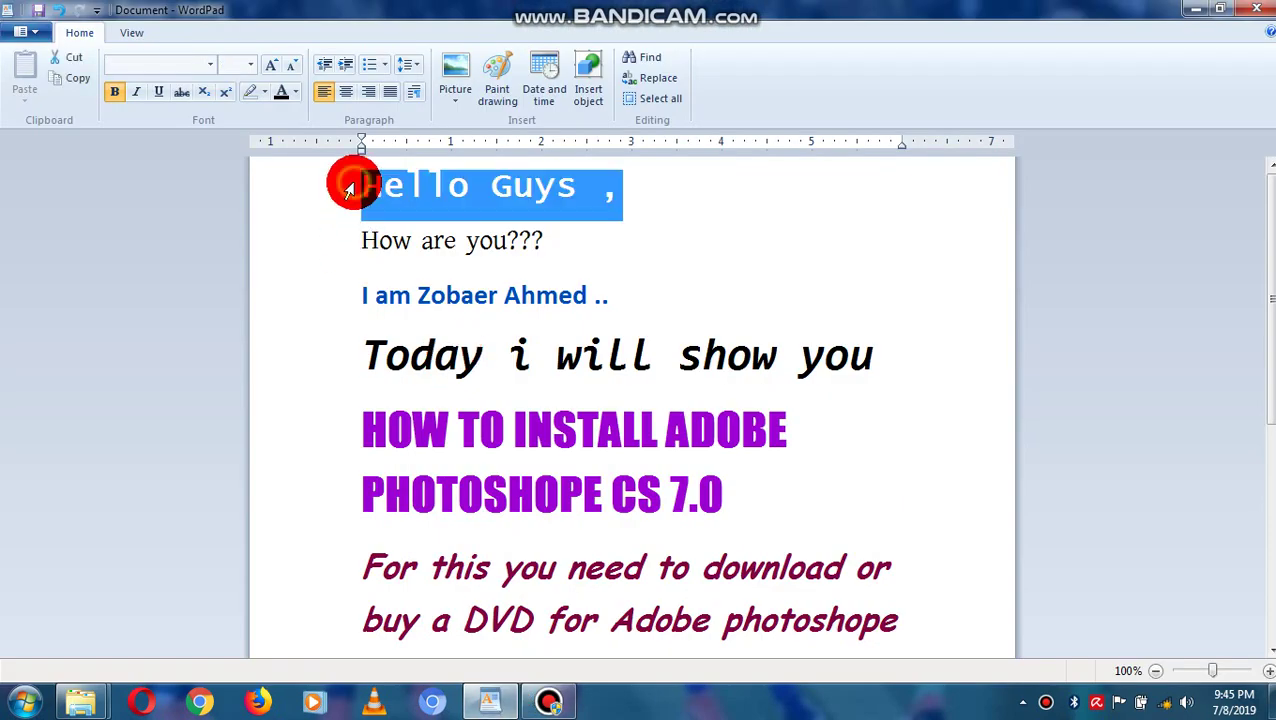
pyautogui.click(338, 240)
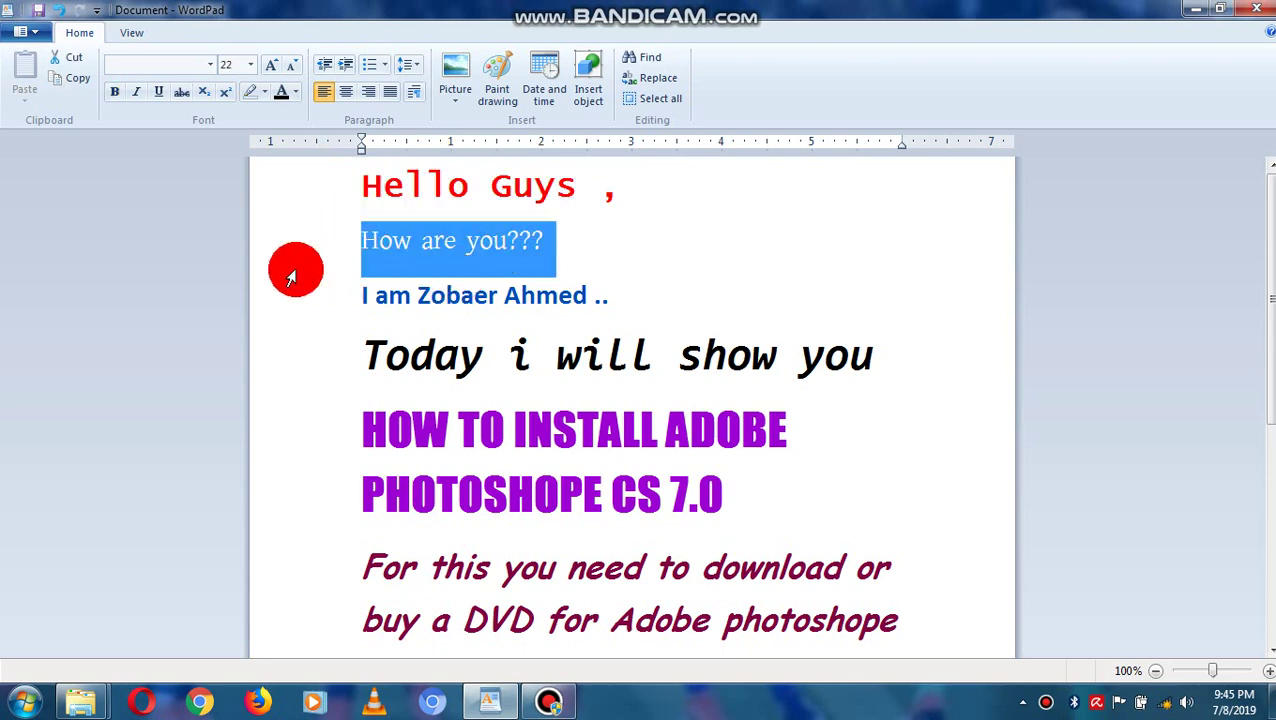
pyautogui.click(338, 296)
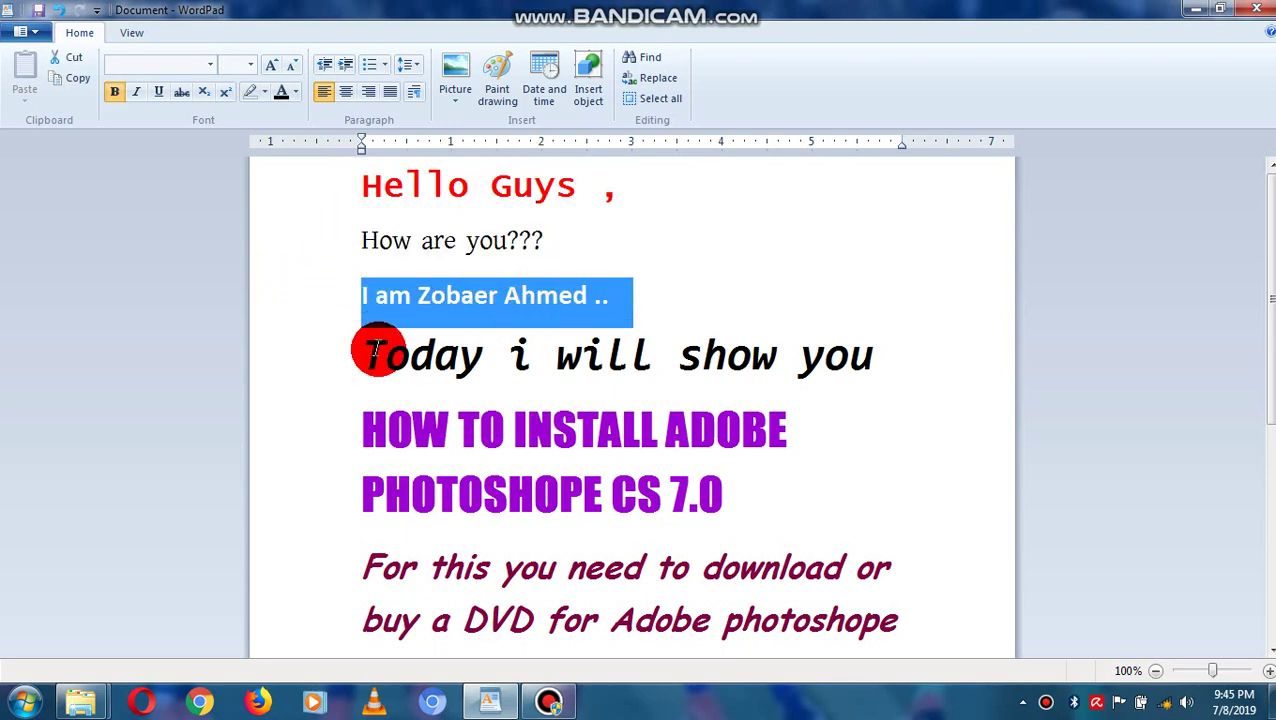
pyautogui.click(335, 352)
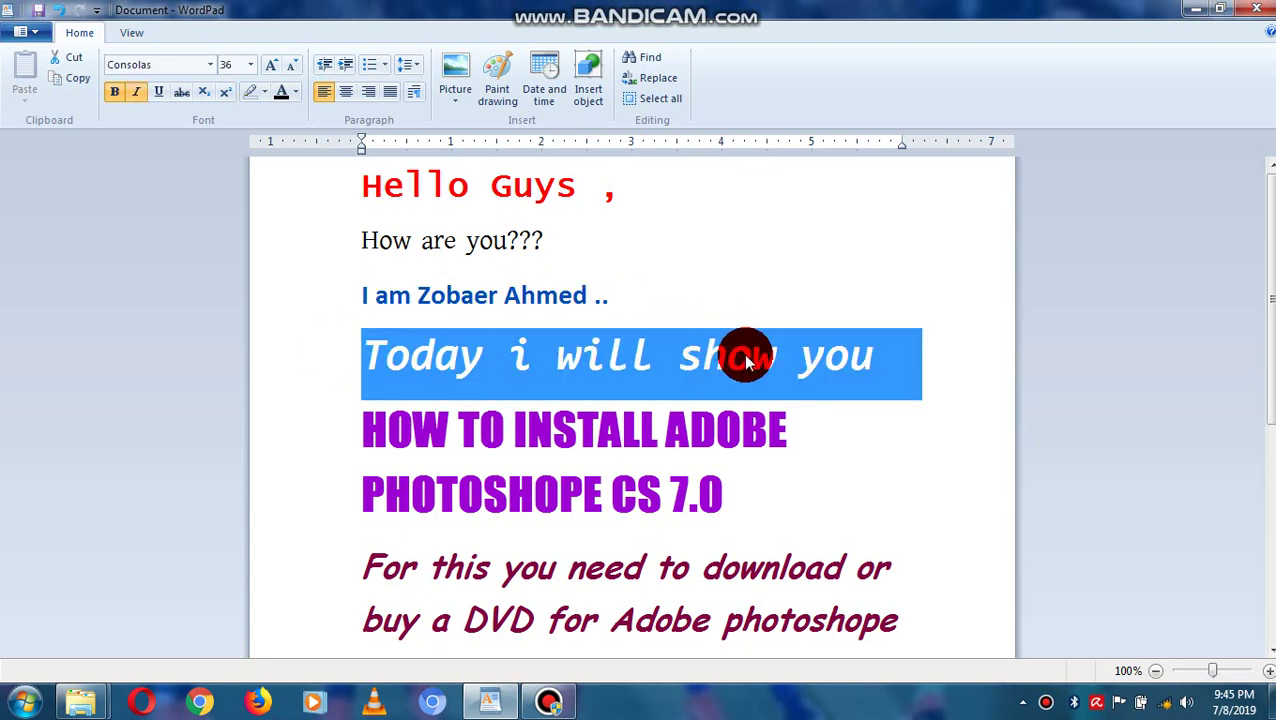
# Select the 'HOW TO INSTALL ADOBE' heading and the line about downloading the installer.
pyautogui.click(341, 443)
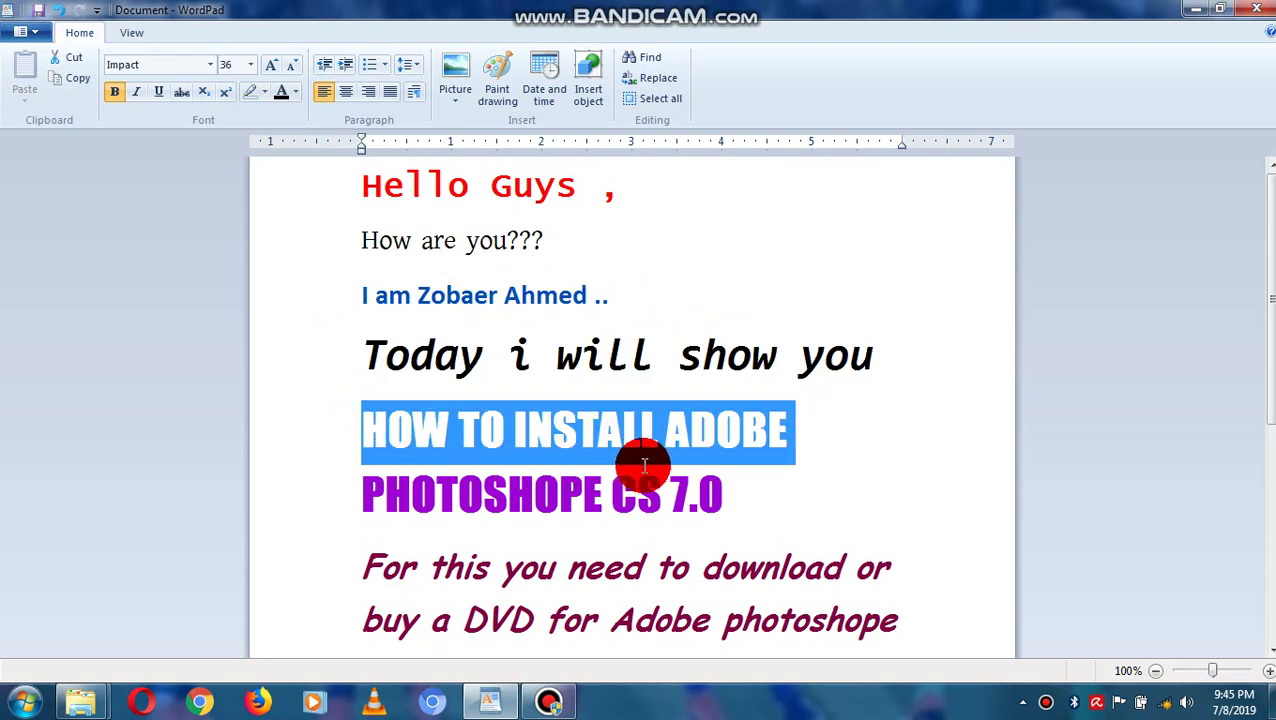
pyautogui.moveTo(364, 501)
pyautogui.mouseDown()
pyautogui.moveTo(584, 504)
pyautogui.moveTo(678, 470)
pyautogui.moveTo(633, 437)
pyautogui.mouseUp()
pyautogui.doubleClick(712, 440)
pyautogui.click(633, 437)
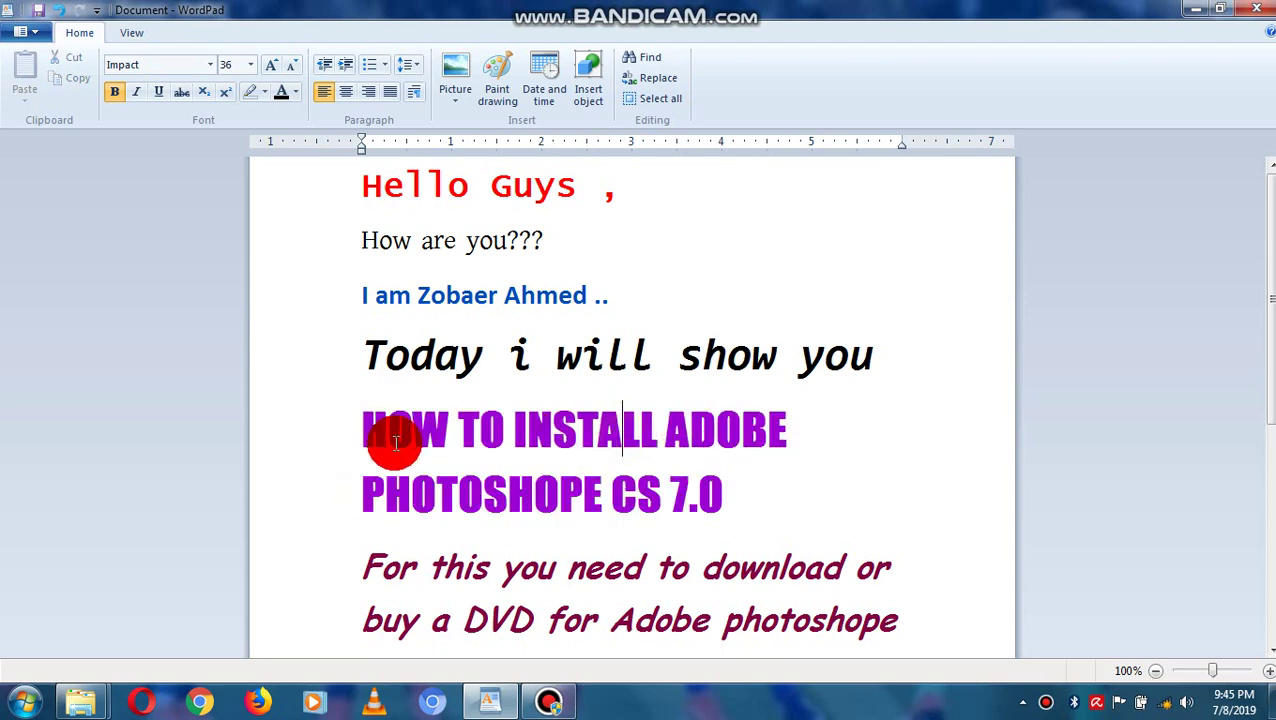
pyautogui.click(342, 569)
# Select the DVD/.exe note, 'The link :' line and the download link ending 0.exe.com.
pyautogui.scroll(-3, 1256, 336)
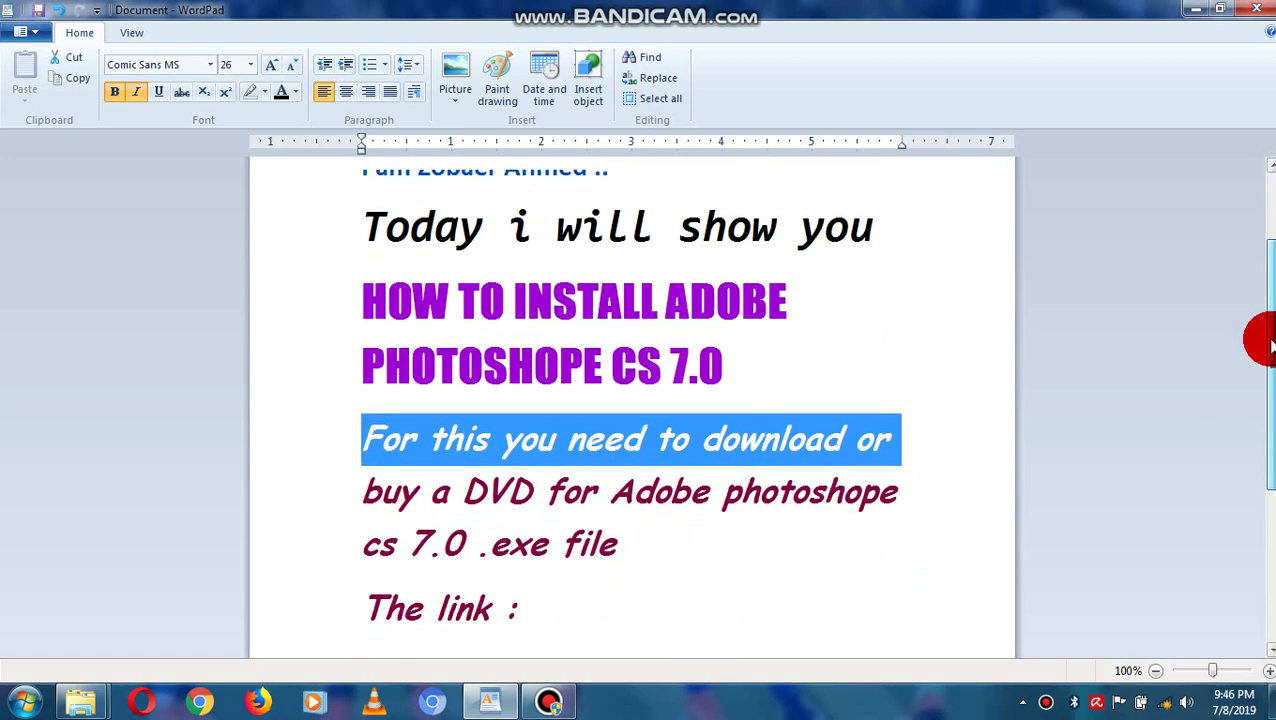
pyautogui.click(330, 452)
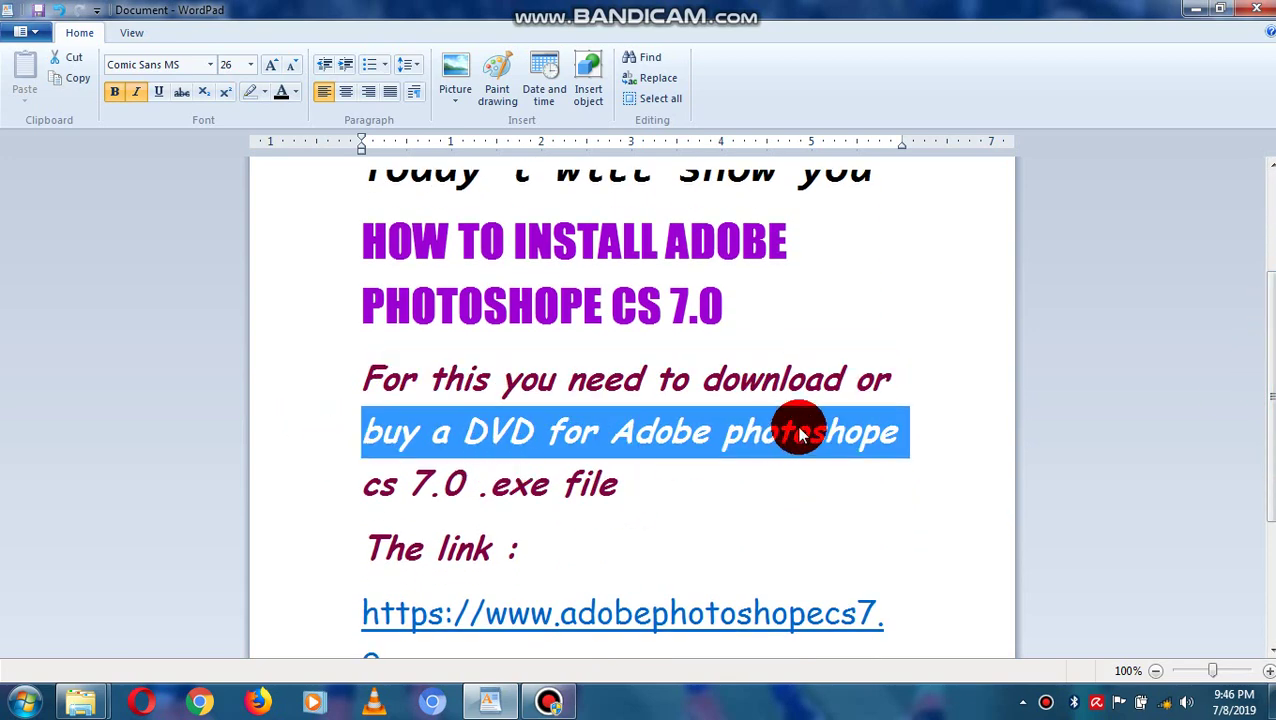
pyautogui.click(333, 504)
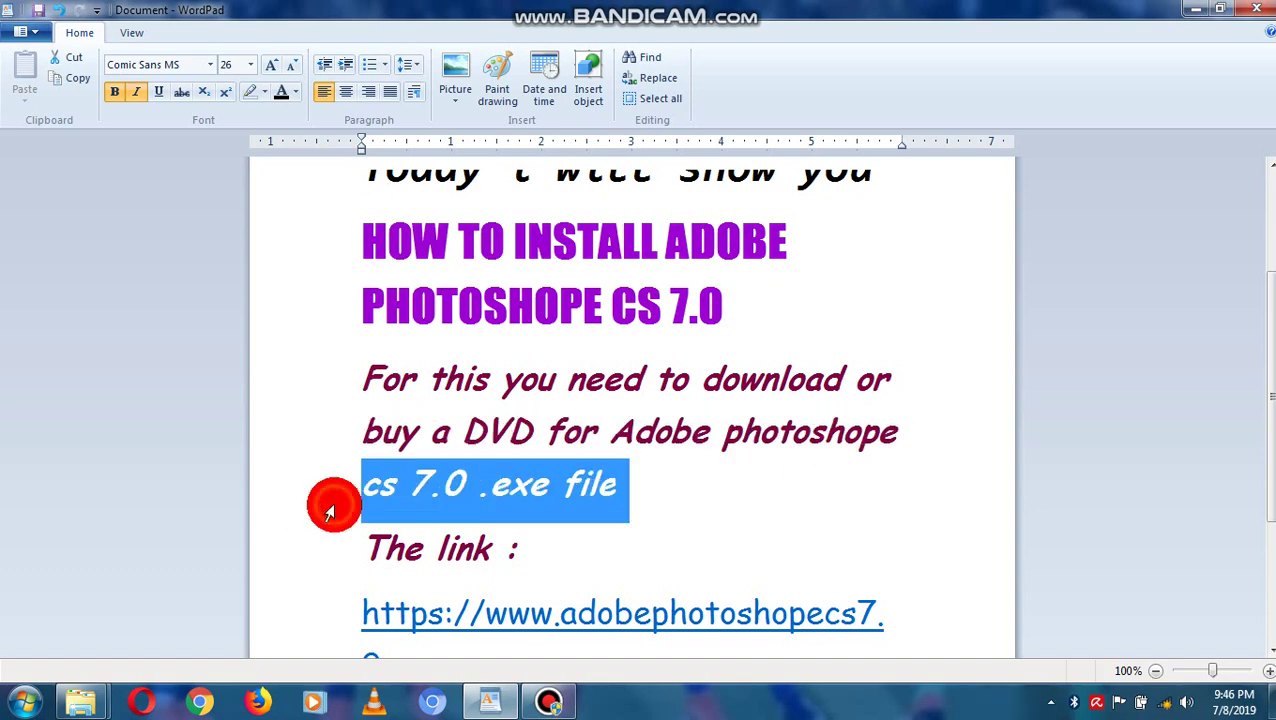
pyautogui.click(313, 559)
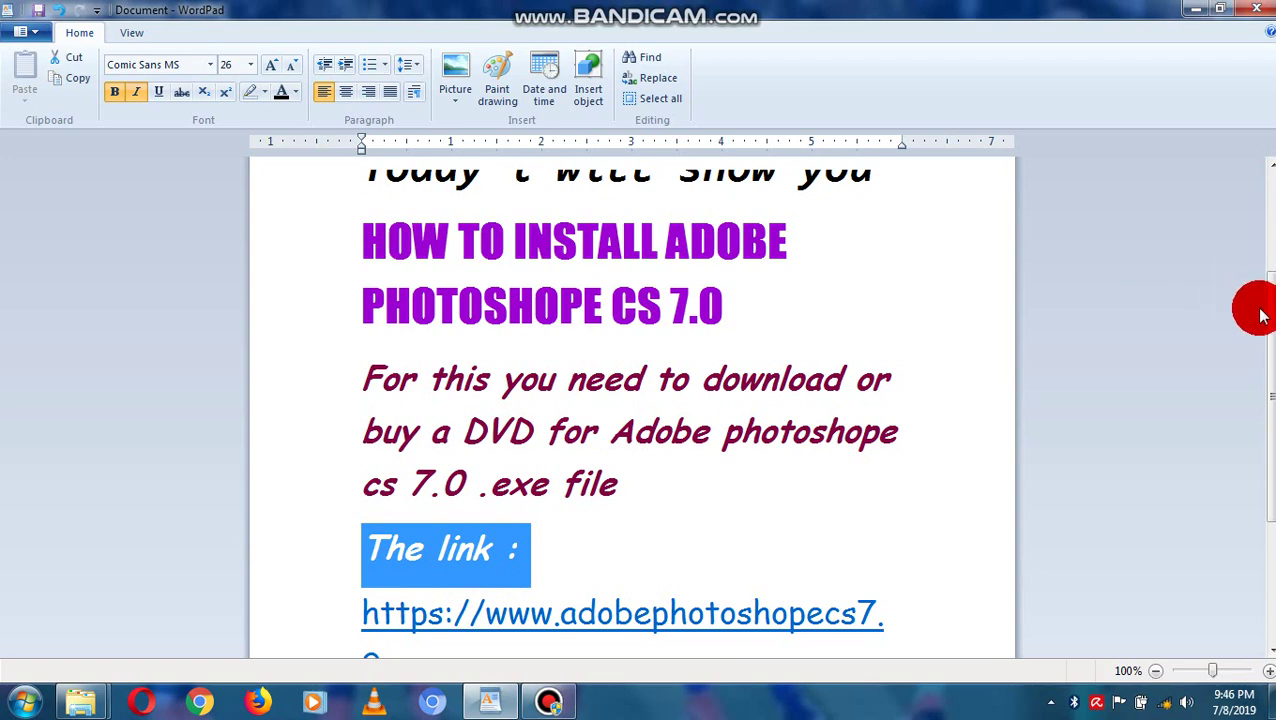
pyautogui.moveTo(1258, 312); pyautogui.dragTo(1260, 408)
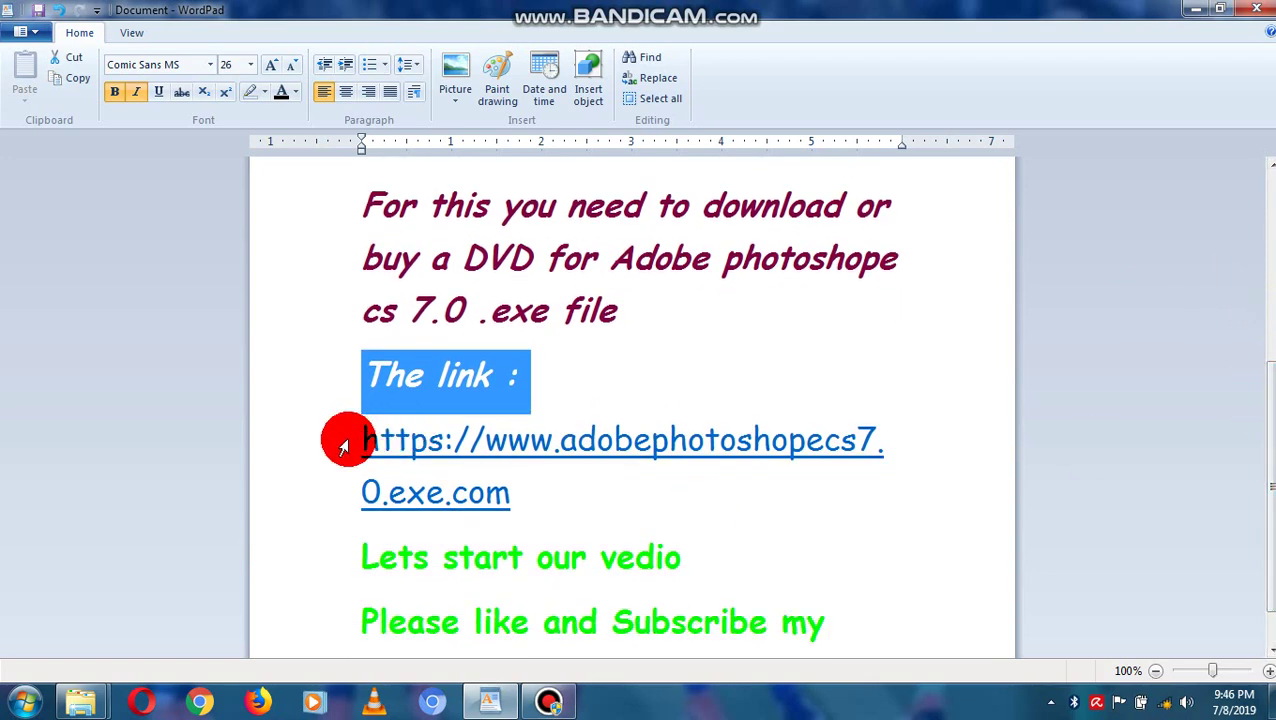
pyautogui.click(345, 440)
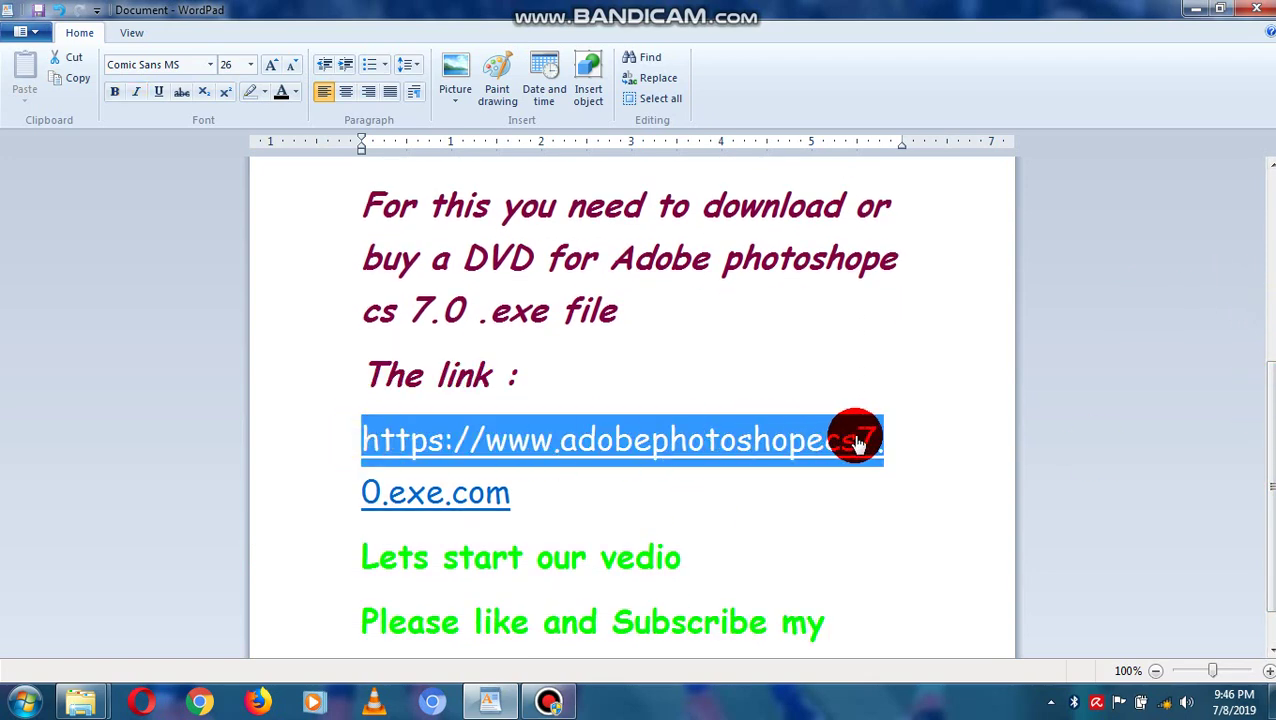
pyautogui.moveTo(360, 495); pyautogui.dragTo(522, 497)
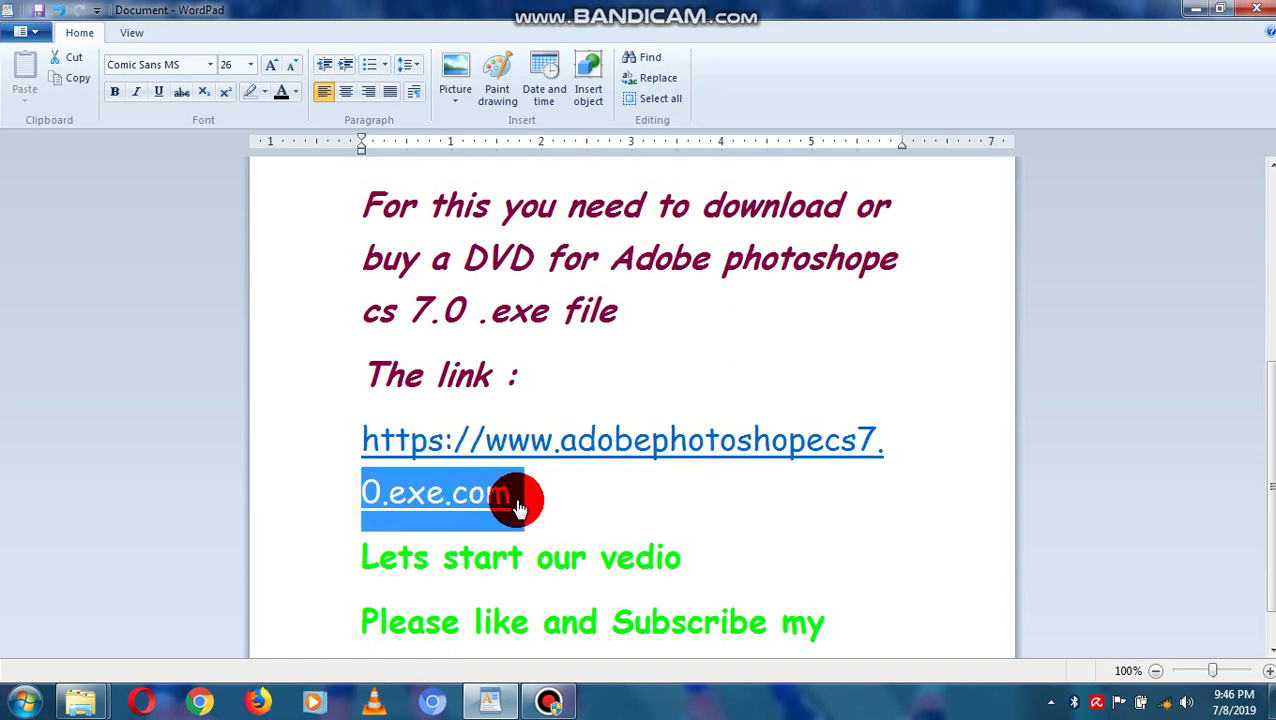
# Select the 'Lets start our vedio' and subscribe lines, then minimize WordPad.
pyautogui.click(340, 582)
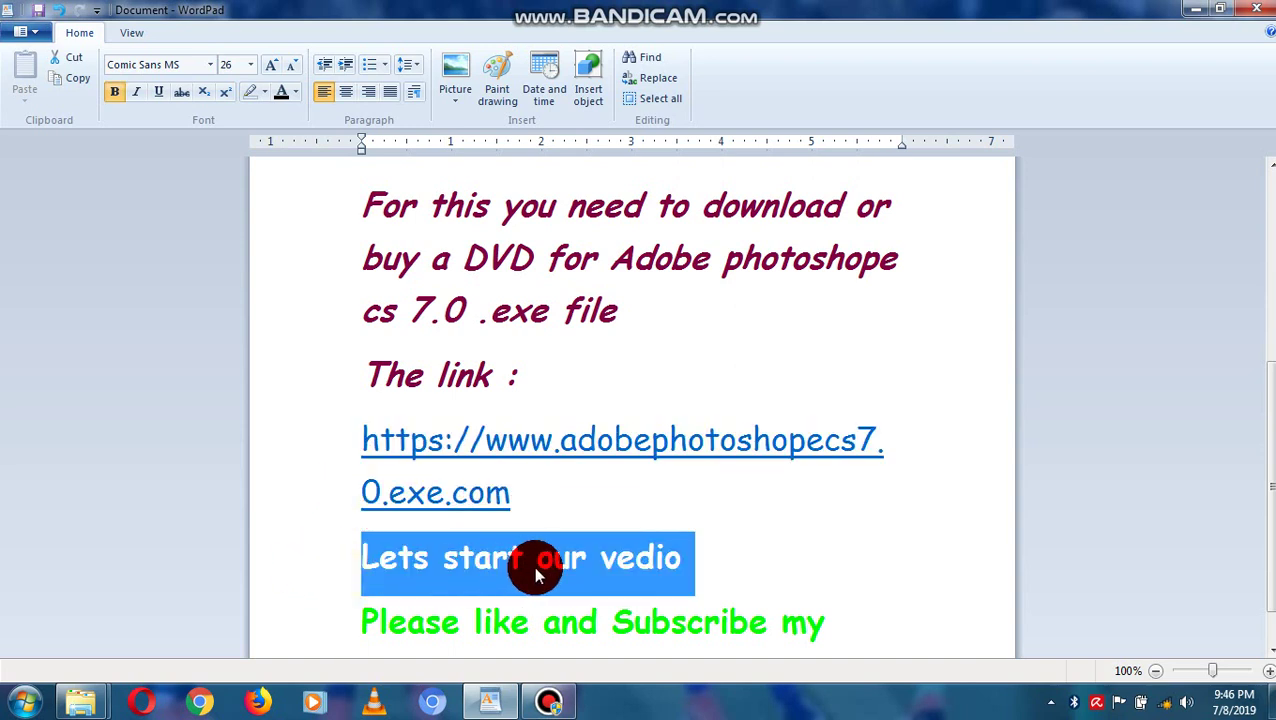
pyautogui.scroll(-1, 1256, 519)
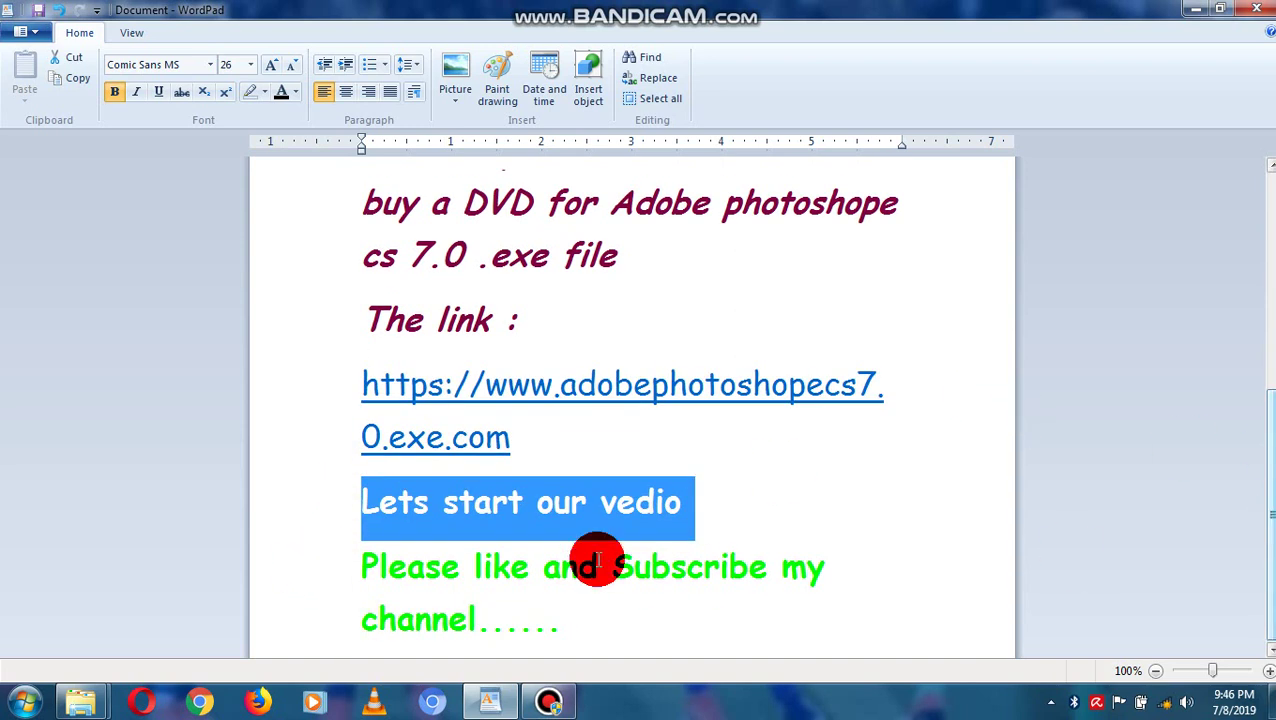
pyautogui.moveTo(338, 593); pyautogui.dragTo(342, 615)
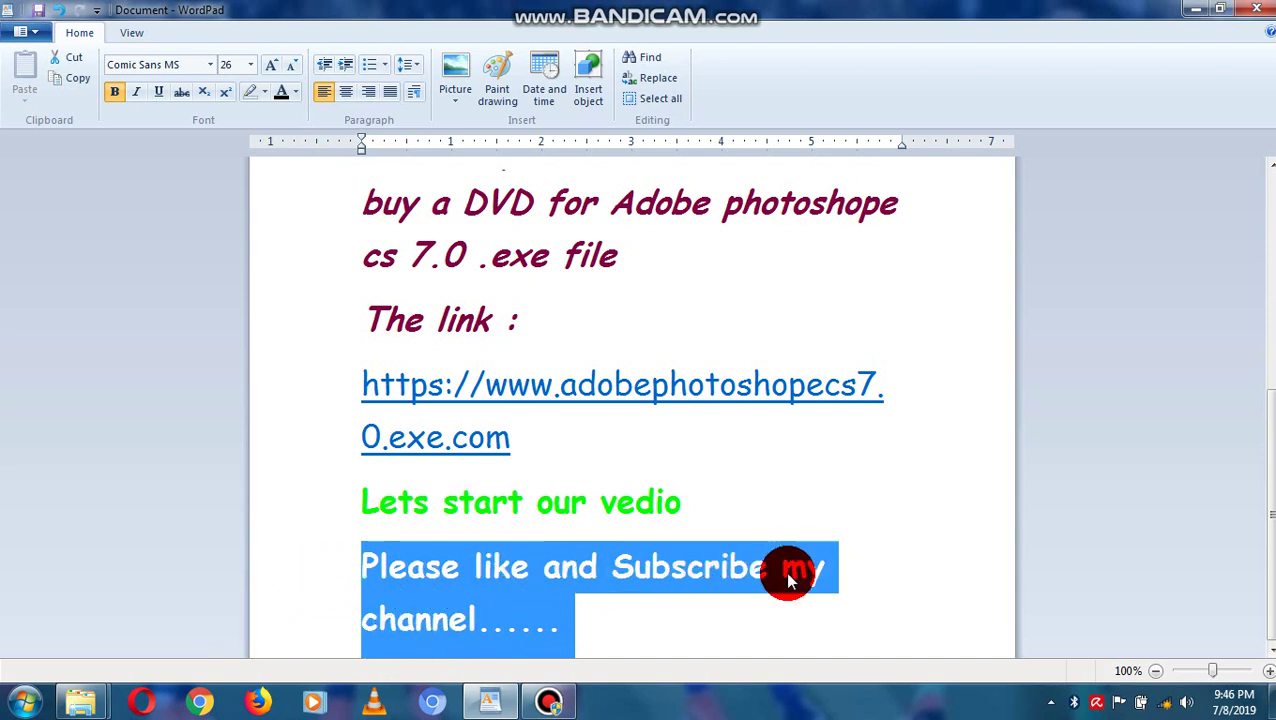
pyautogui.click(1198, 9)
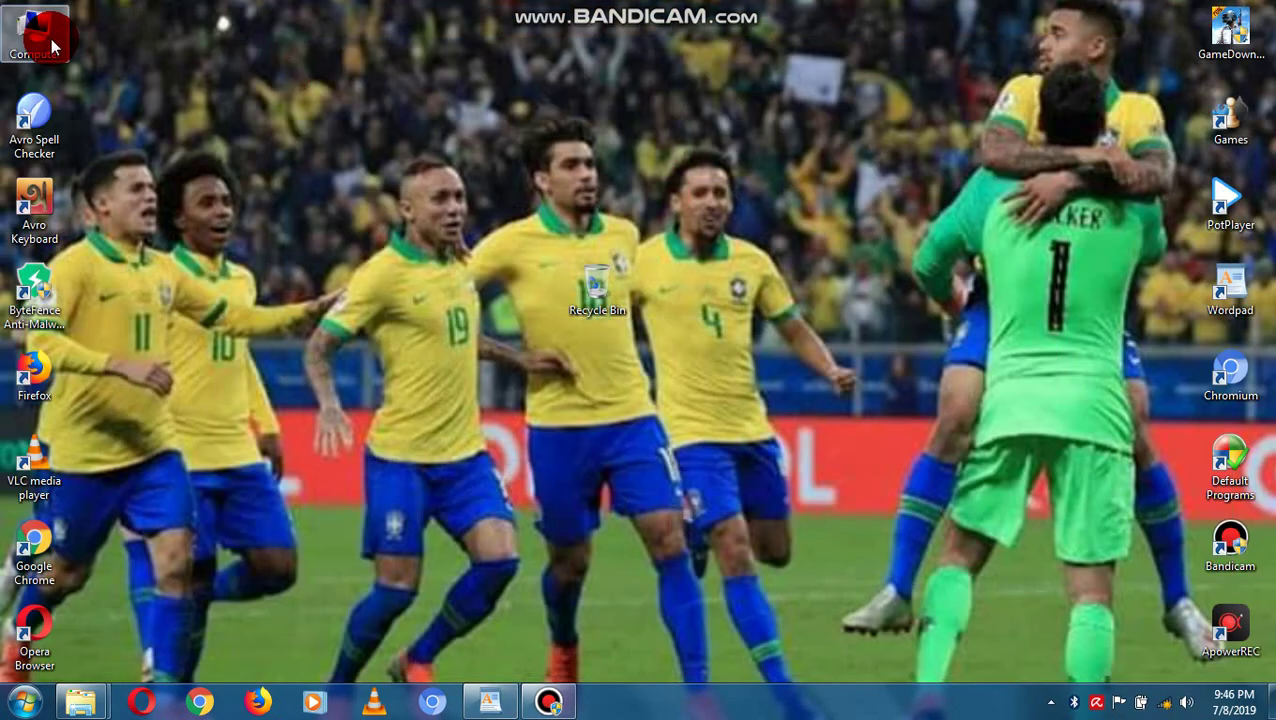
# Open the adobe photoshop cs 7.0 folder on the removable USB drive.
pyautogui.click(49, 38)
pyautogui.doubleClick(49, 38)
pyautogui.click(318, 230)
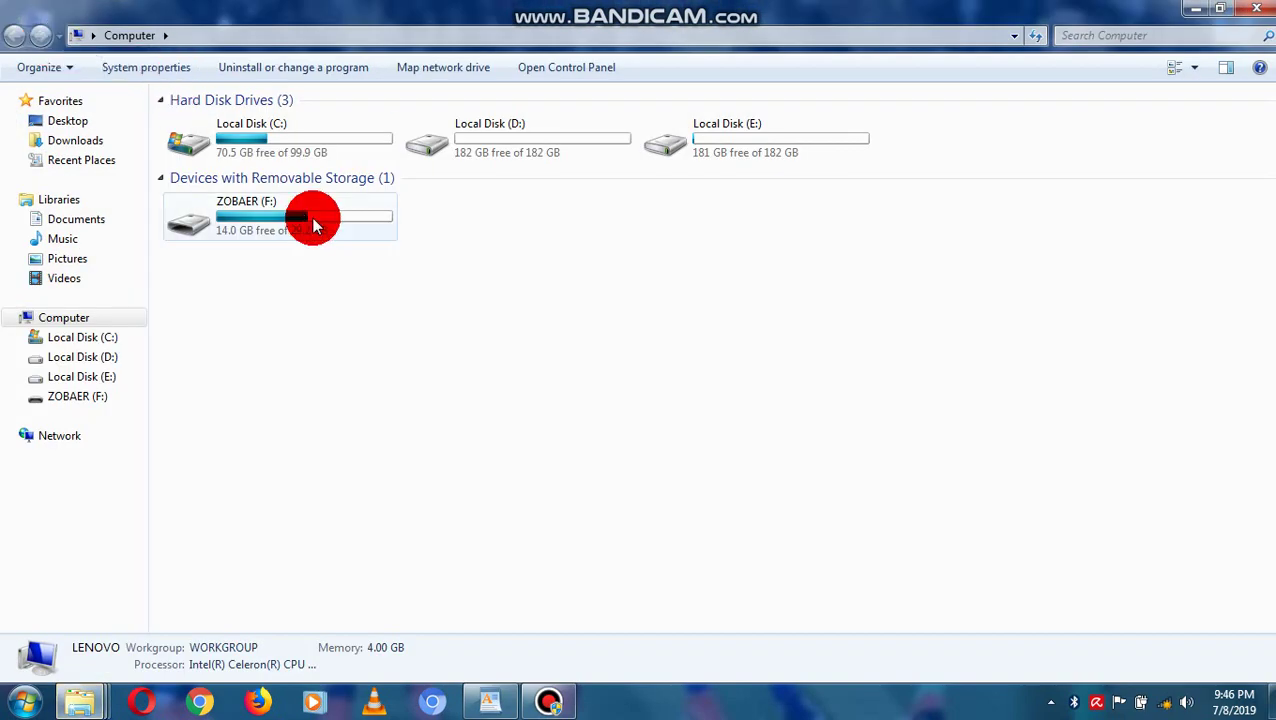
pyautogui.doubleClick(318, 230)
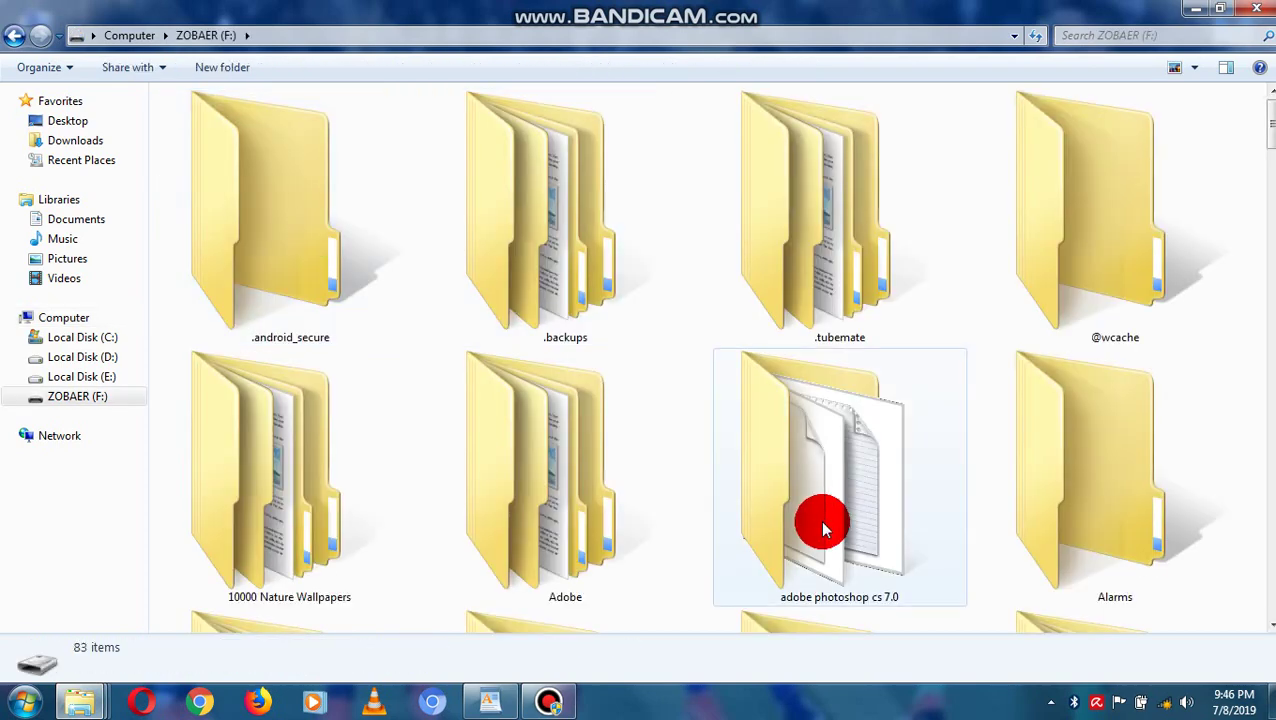
pyautogui.rightClick(878, 436)
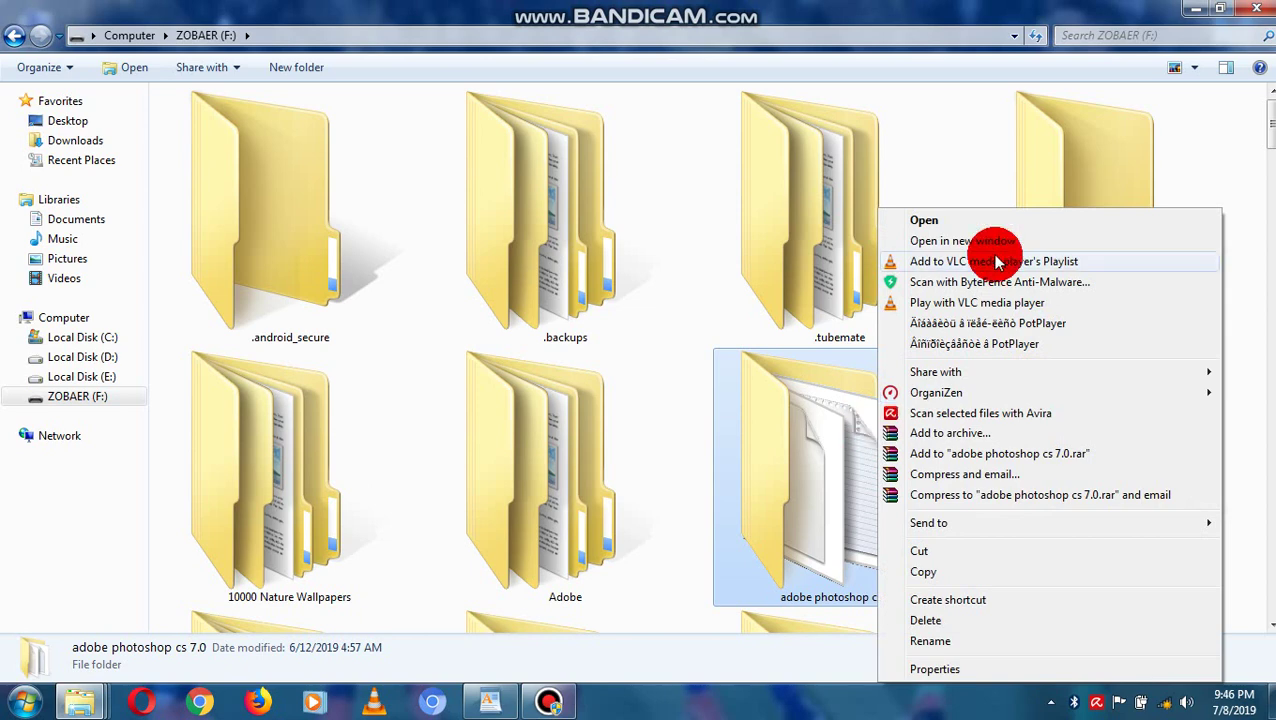
pyautogui.click(991, 222)
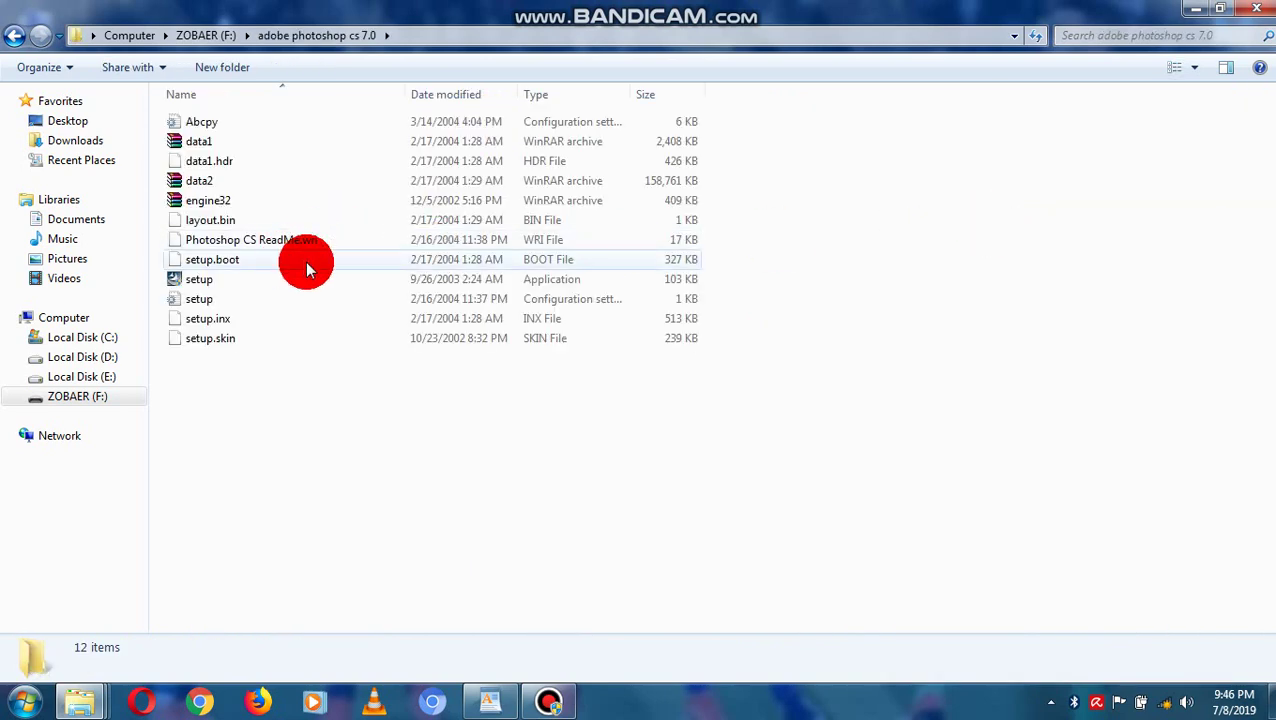
# Show files as Extra Large Icons and run setup as administrator.
pyautogui.click(1195, 67)
pyautogui.click(1210, 17)
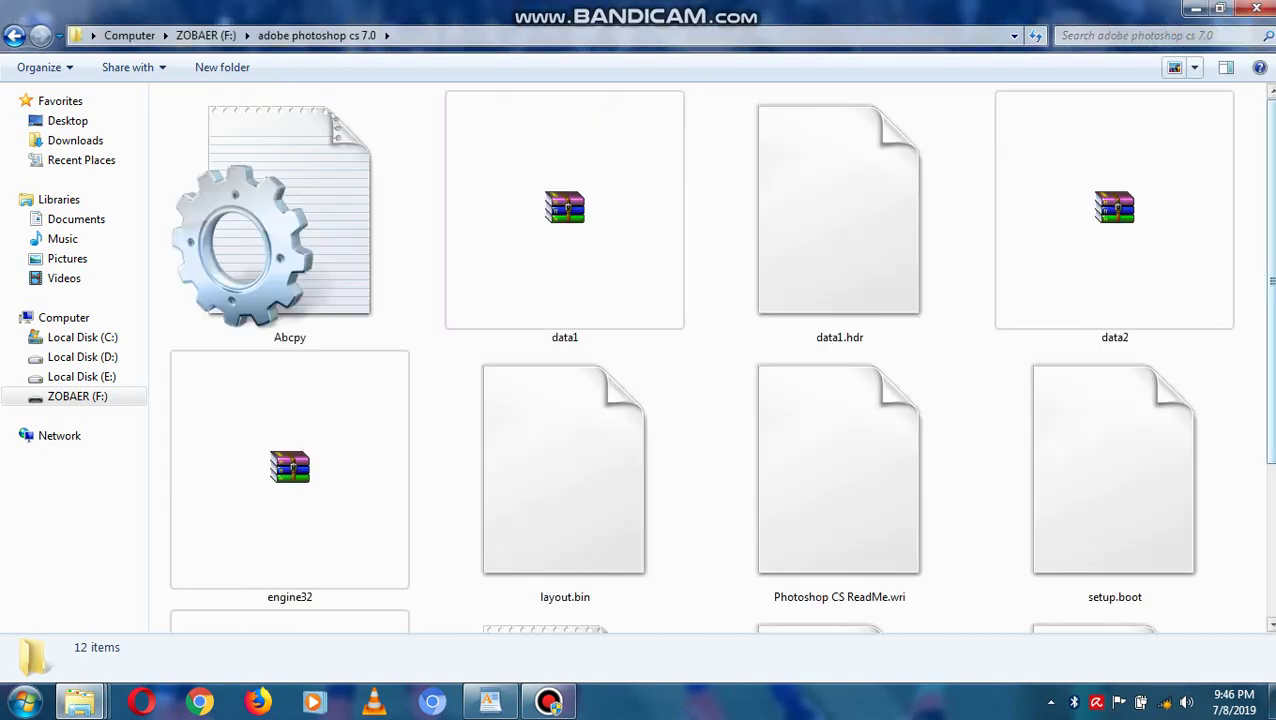
pyautogui.scroll(-3, 484, 300)
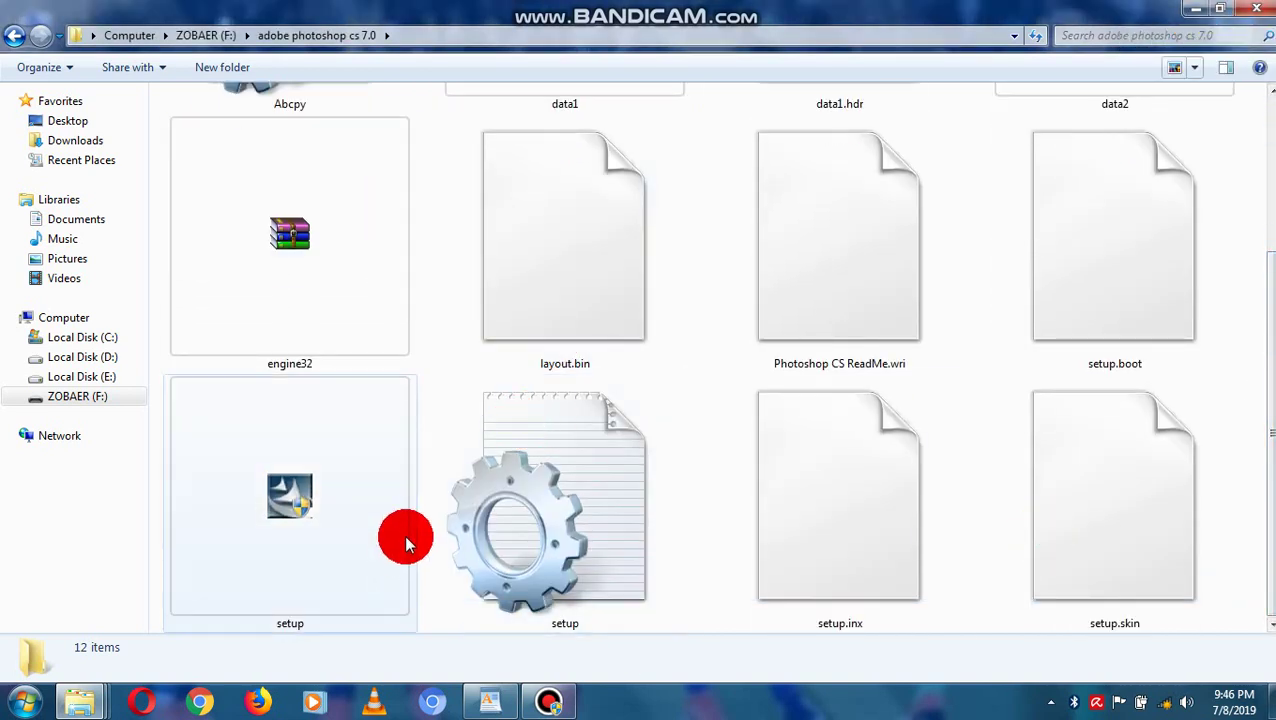
pyautogui.click(308, 558)
pyautogui.rightClick(308, 555)
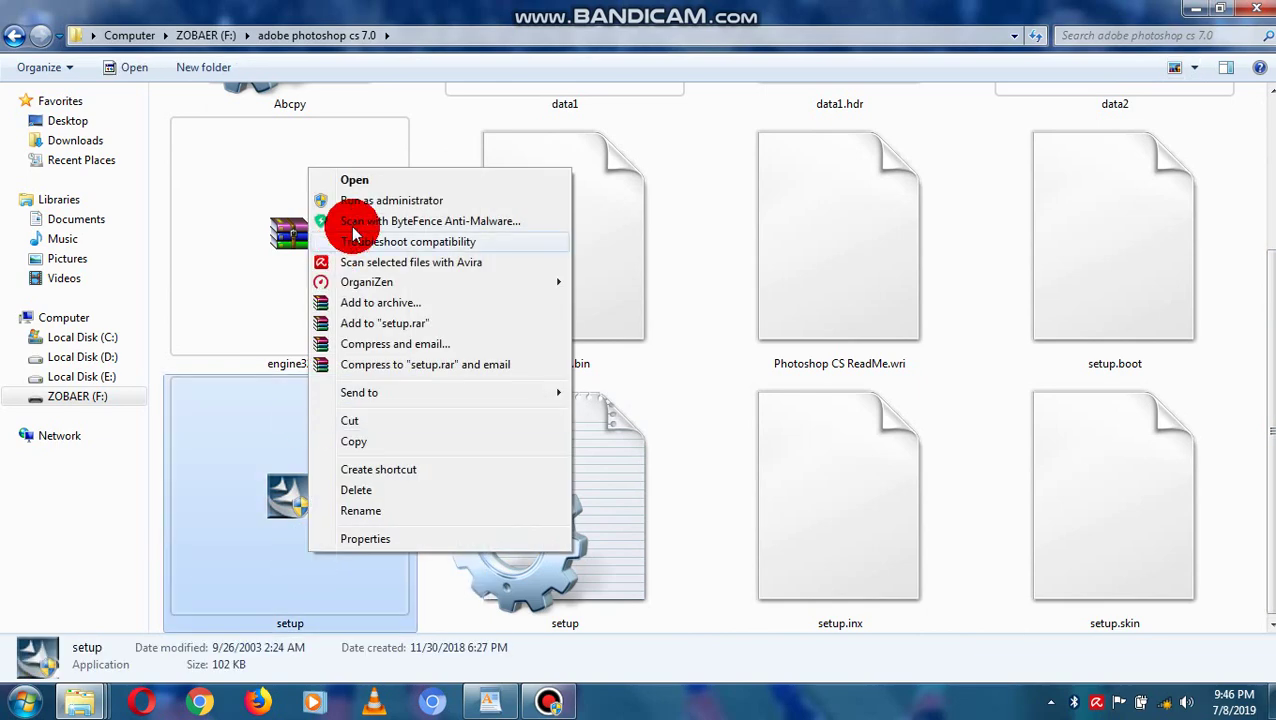
pyautogui.click(369, 196)
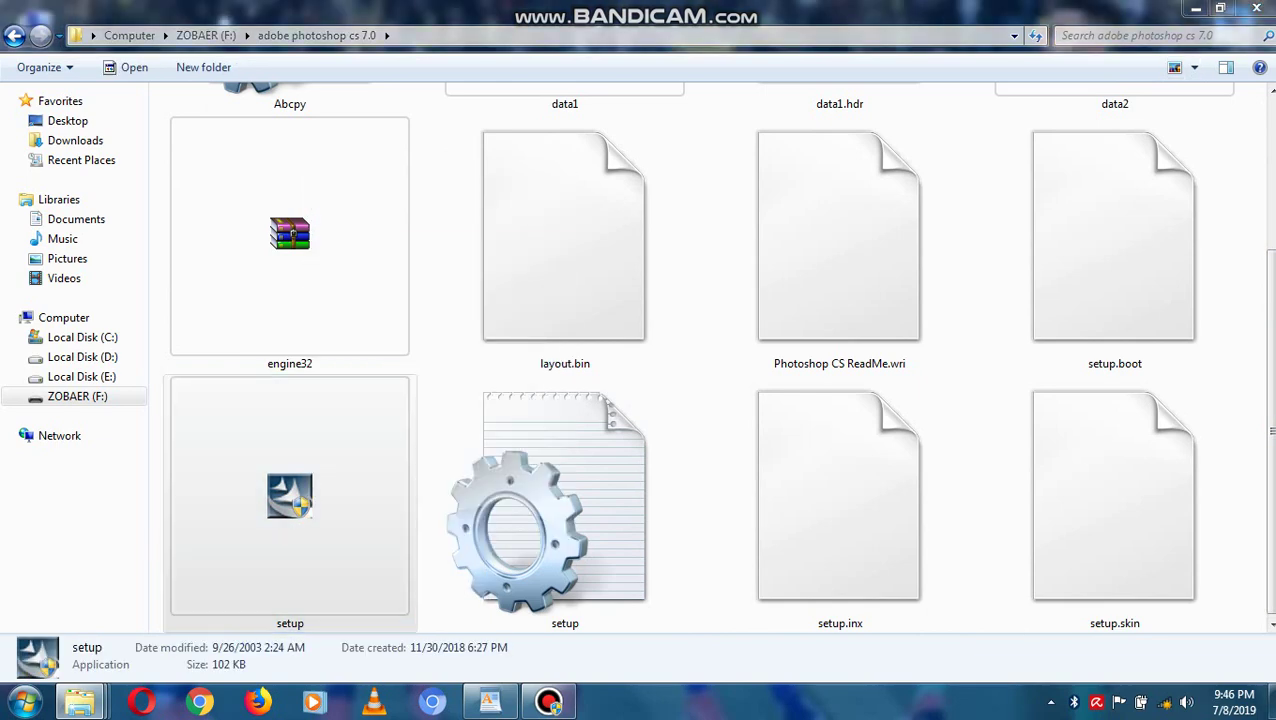
pyautogui.click(728, 396)
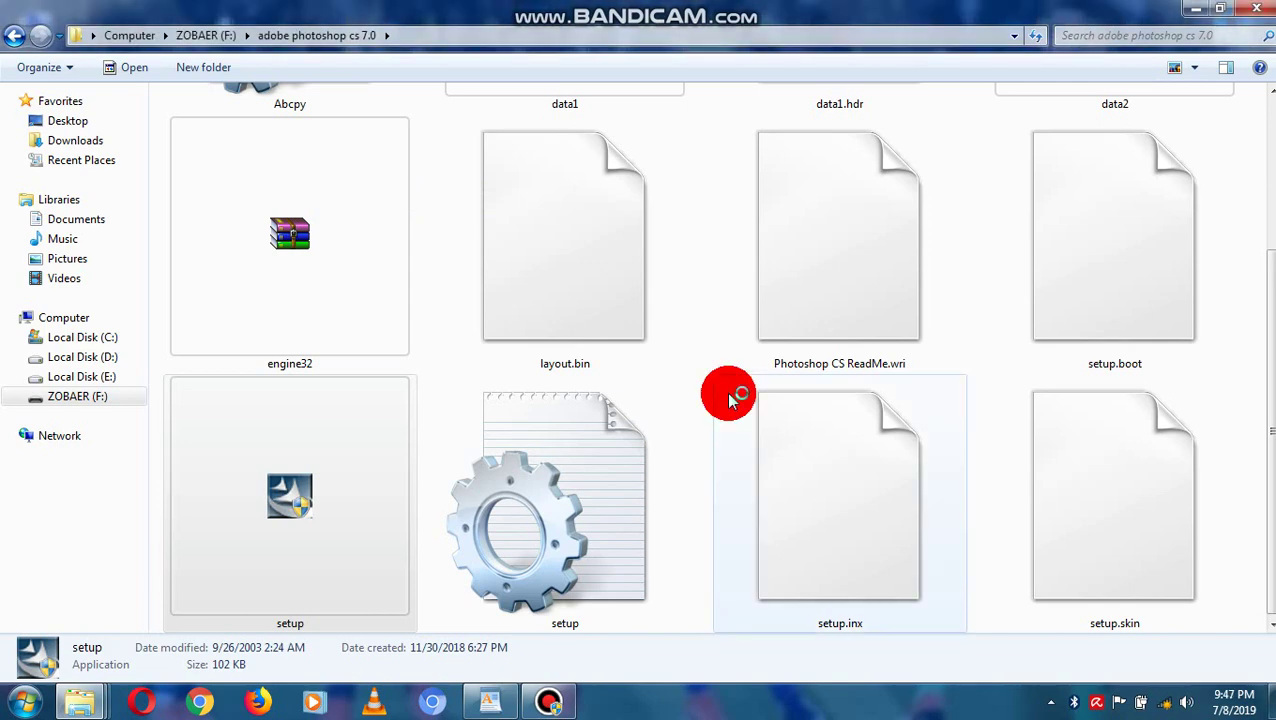
# Accept the licence in International English, keeping the default install folder and file associations.
pyautogui.click(1203, 10)
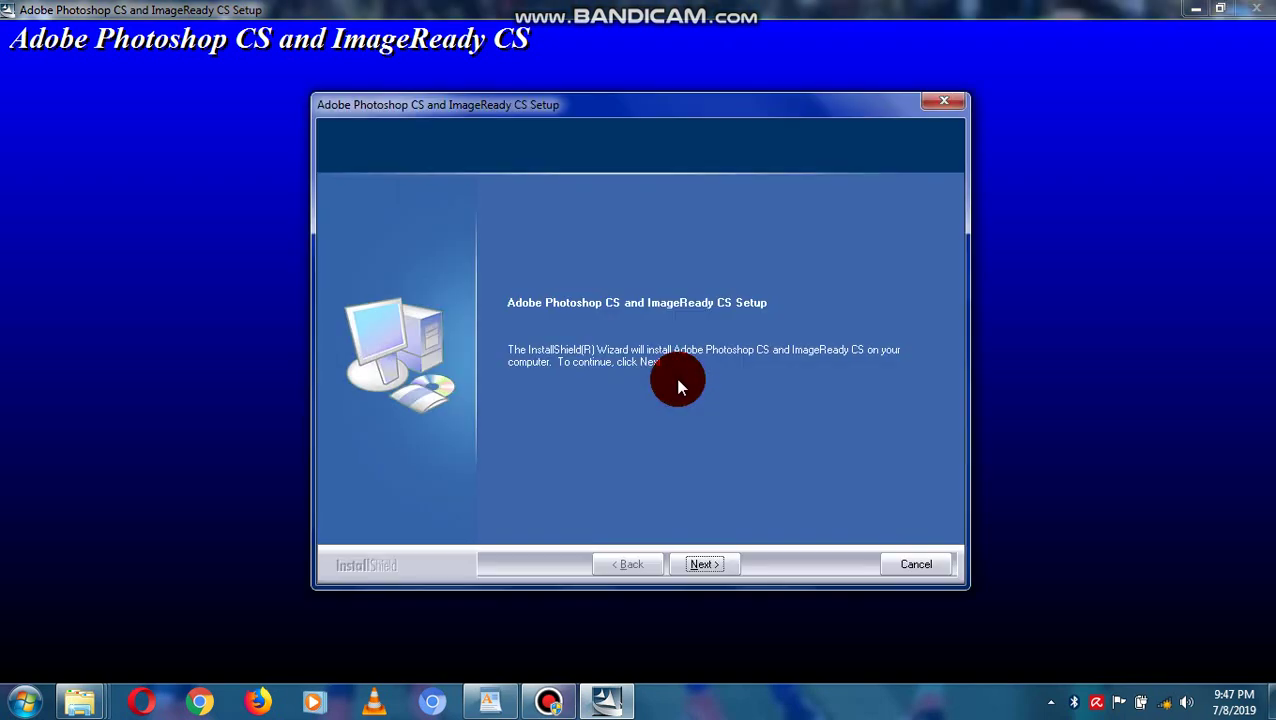
pyautogui.click(718, 566)
pyautogui.click(824, 418)
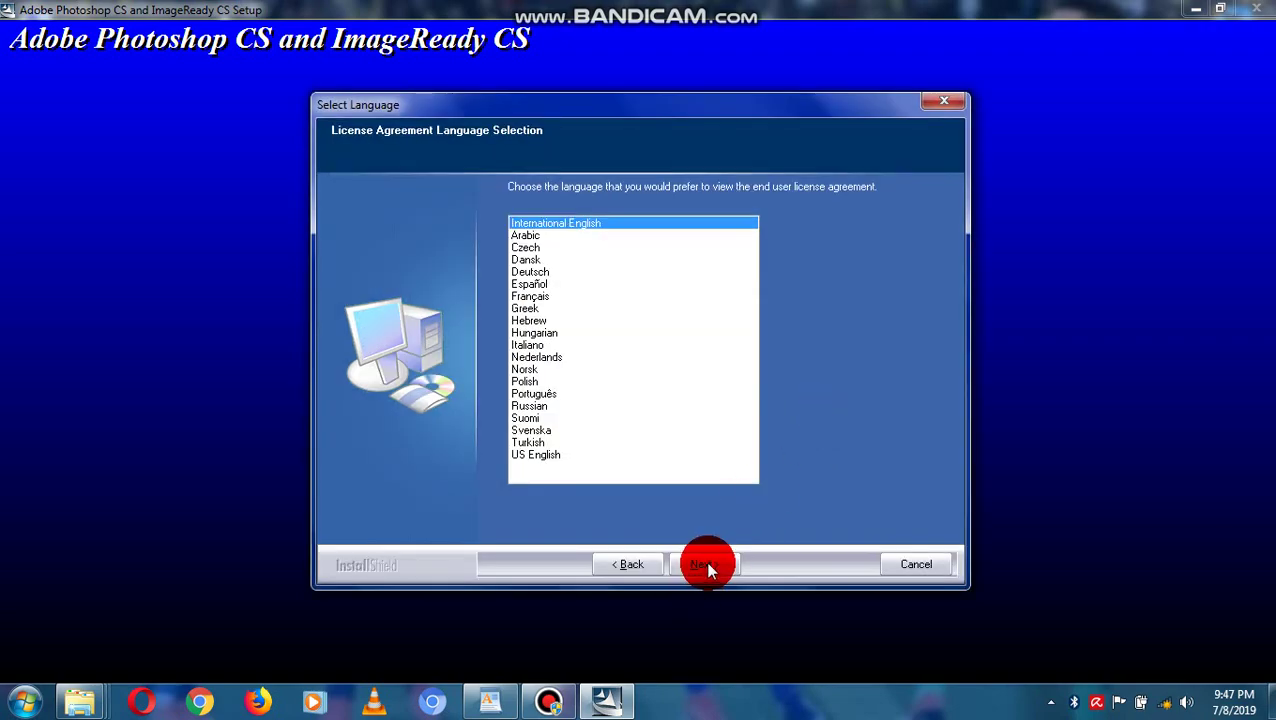
pyautogui.click(705, 565)
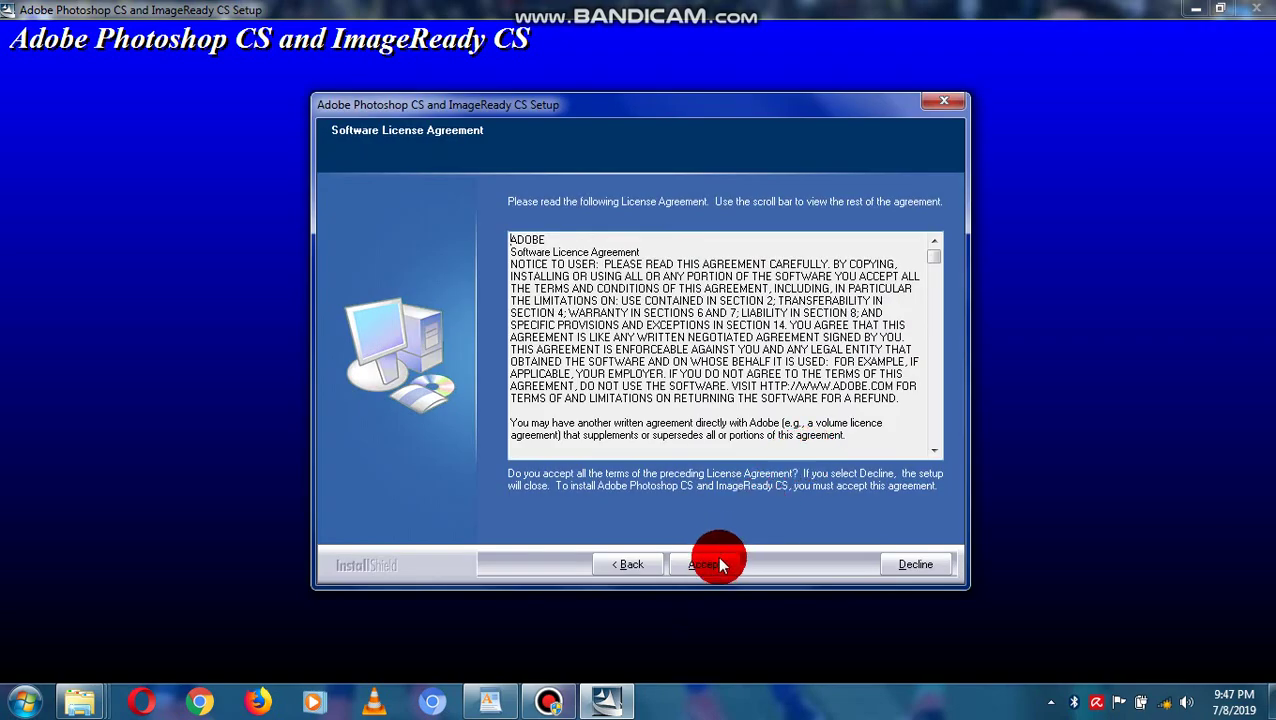
pyautogui.click(717, 565)
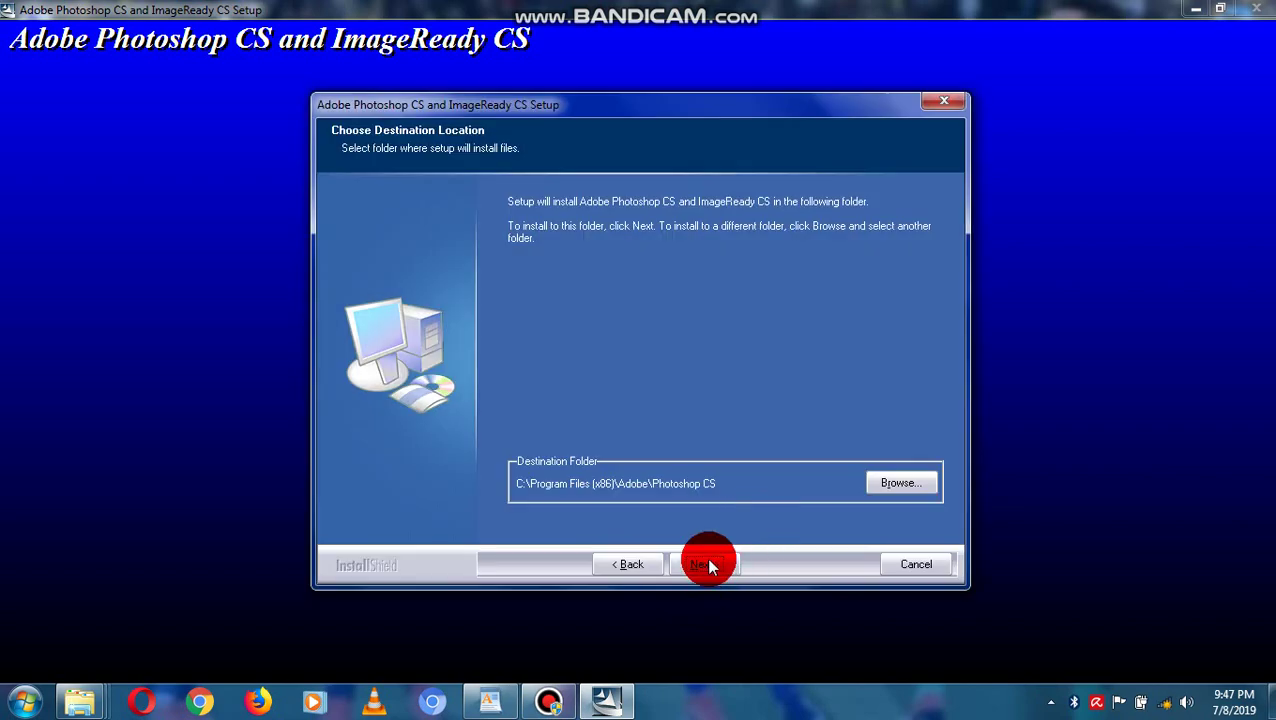
pyautogui.click(708, 565)
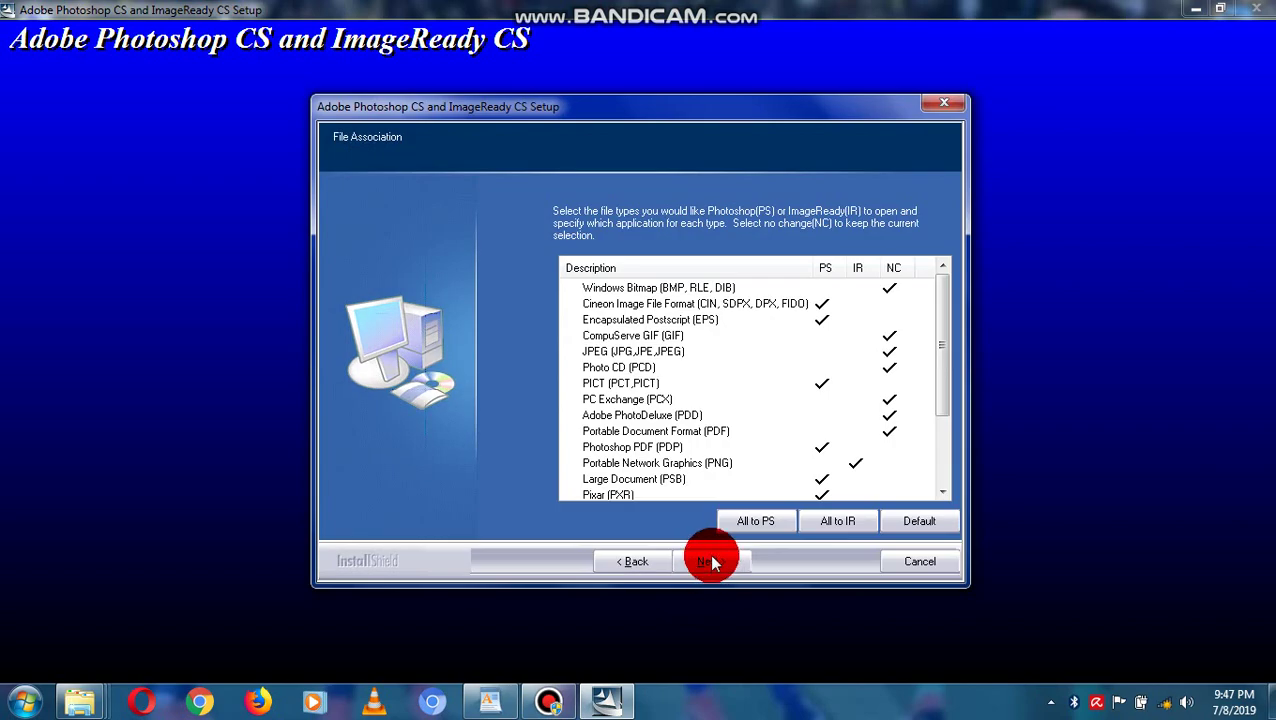
pyautogui.click(710, 562)
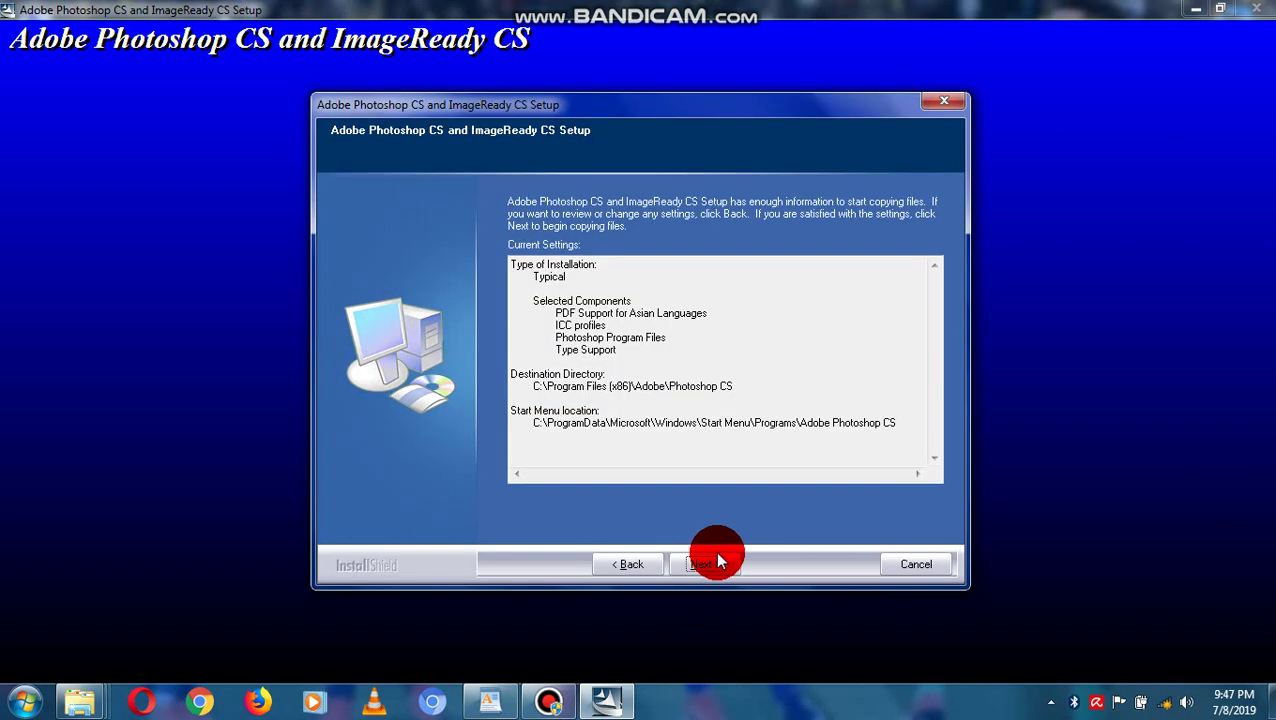
pyautogui.click(720, 562)
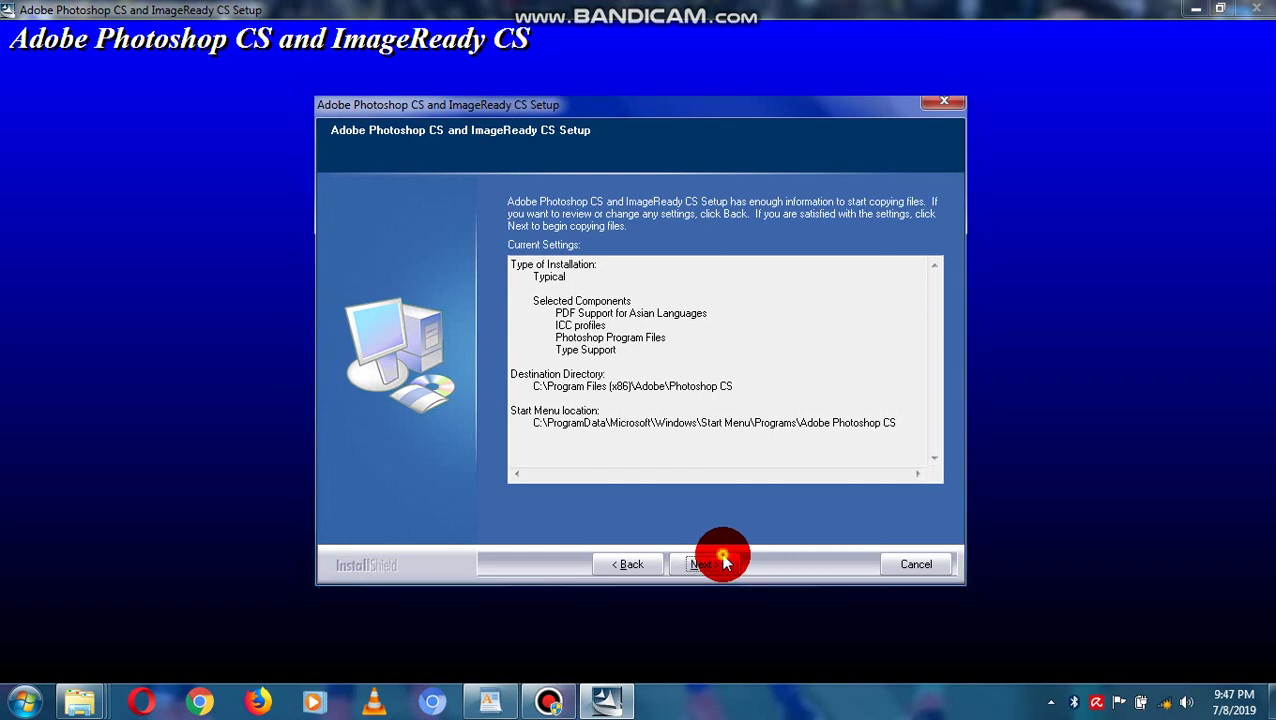
# Start a new line after 'channel......' at the end of the WordPad notes.
pyautogui.click(500, 705)
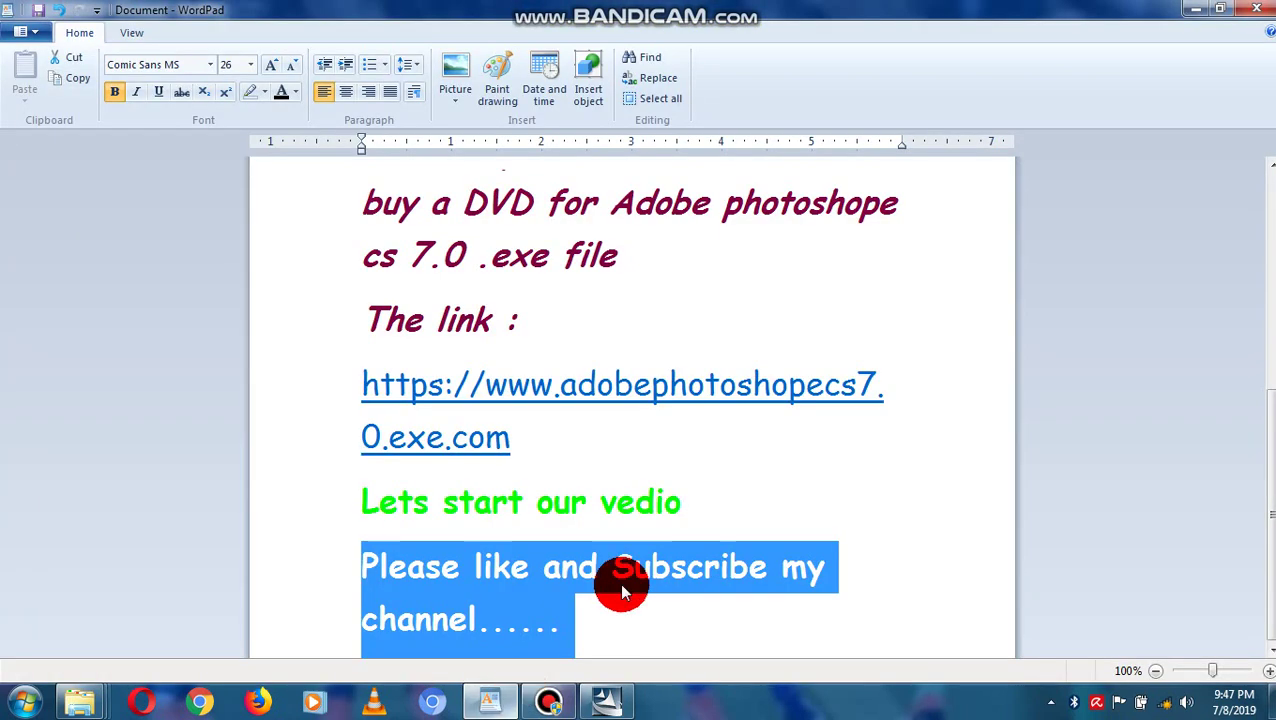
pyautogui.click(674, 627)
pyautogui.press('Return')
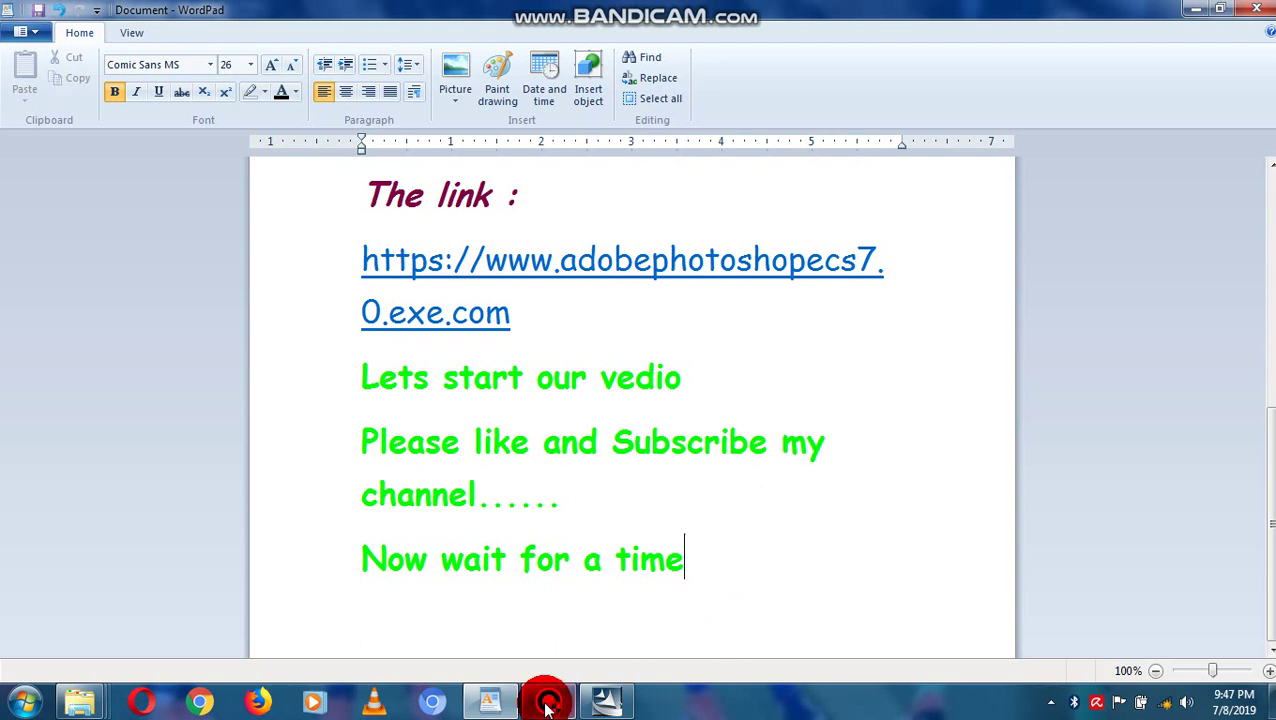
# Switch from WordPad back to the Photoshop CS installer's Current Settings page.
pyautogui.click(610, 705)
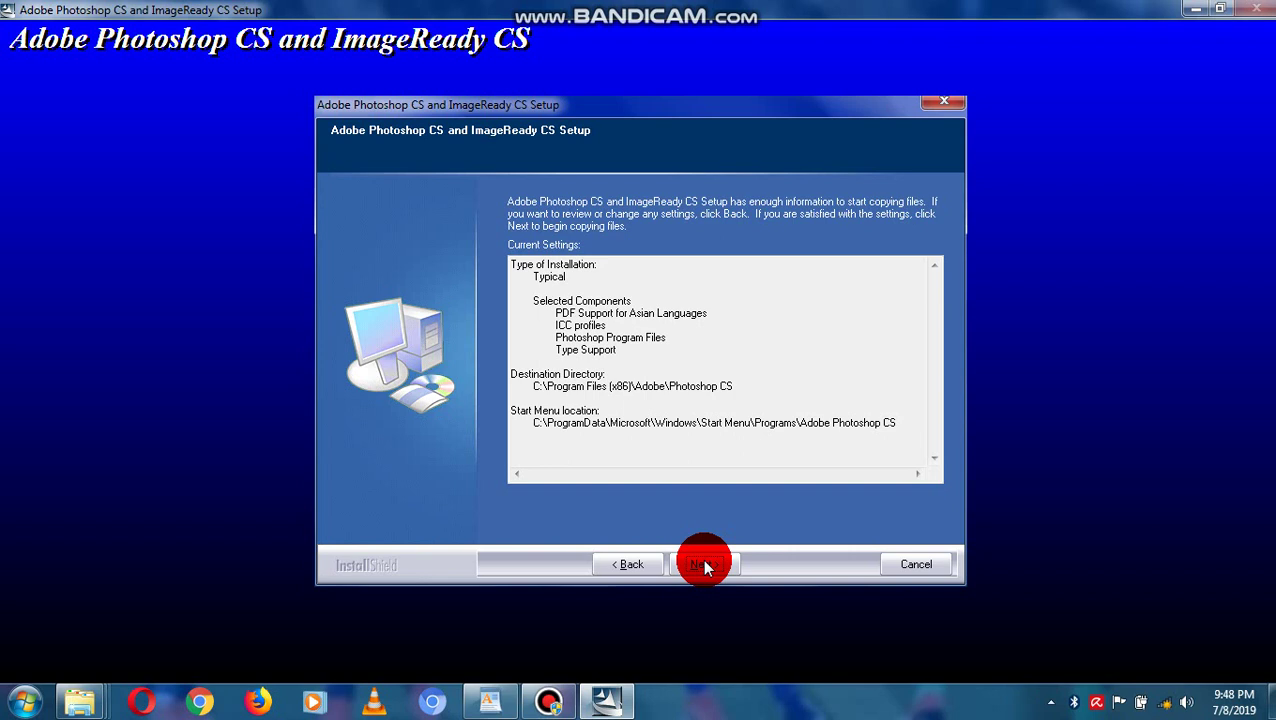
# Confirm the Typical installation summary to start copying the Photoshop CS files.
pyautogui.click(703, 565)
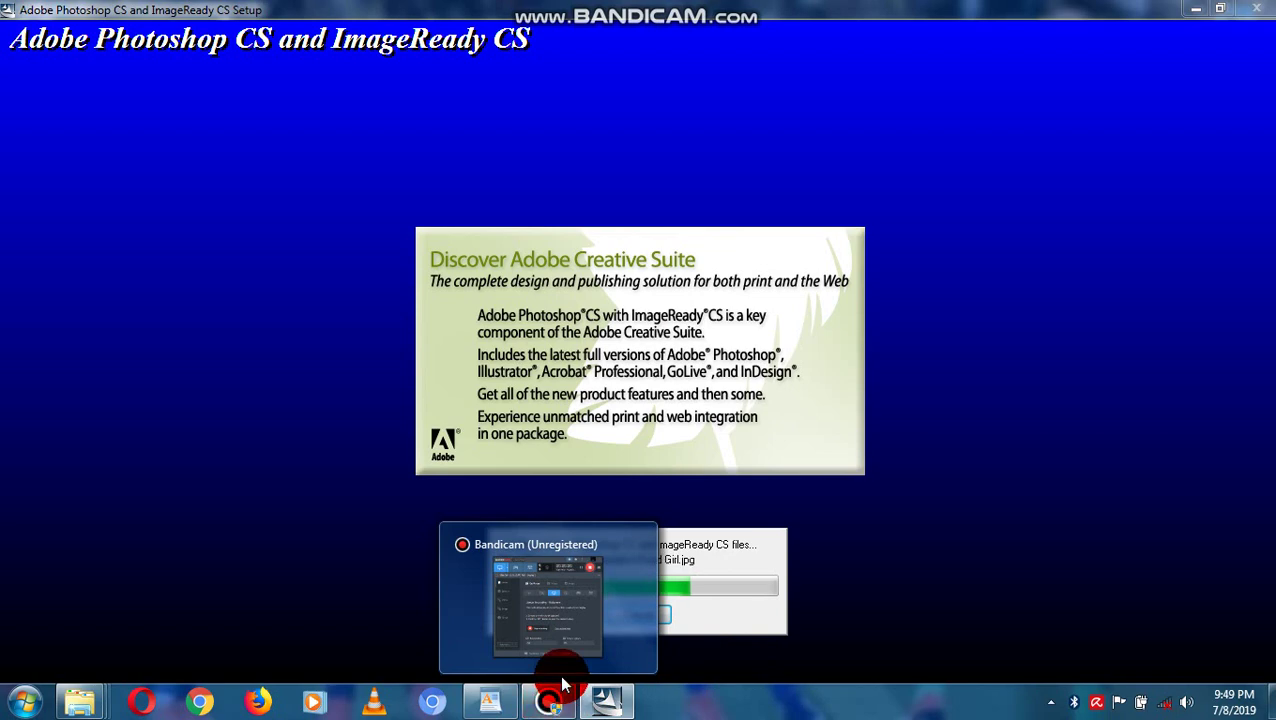
pyautogui.moveTo(548, 605)
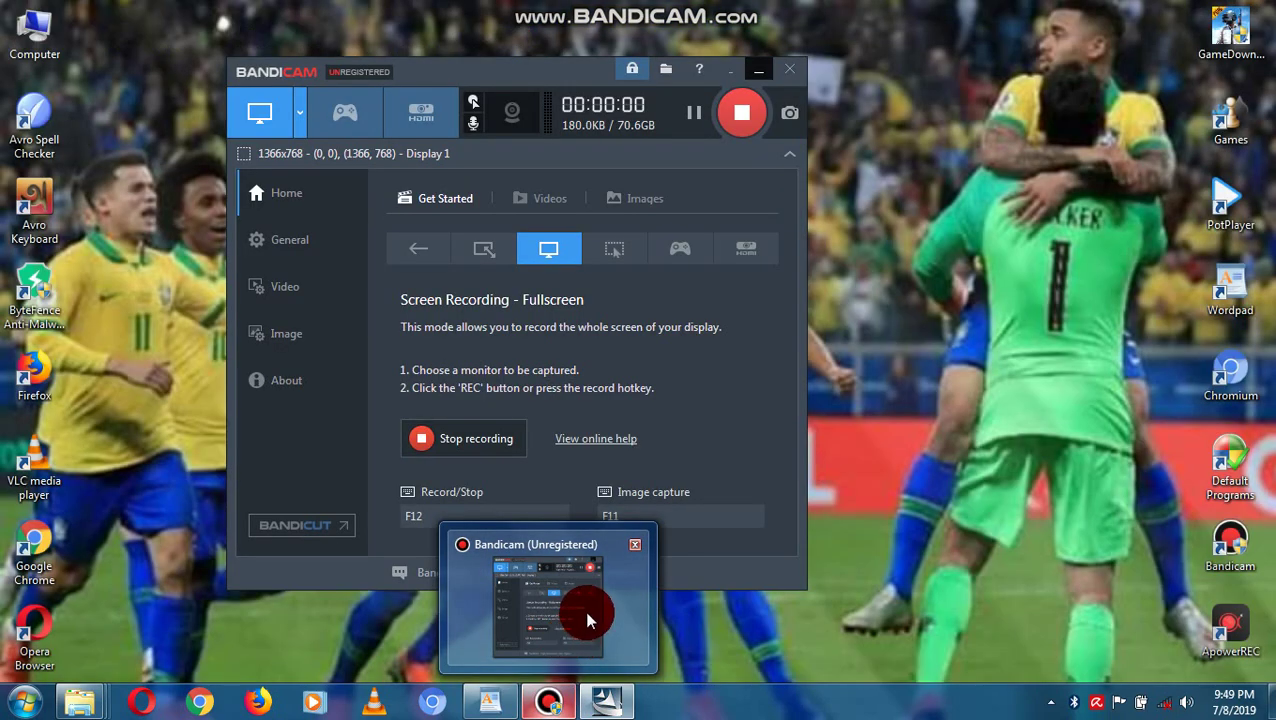
# Bring up the Bandicam recorder and minimize it to reveal the completed installer.
pyautogui.click(571, 640)
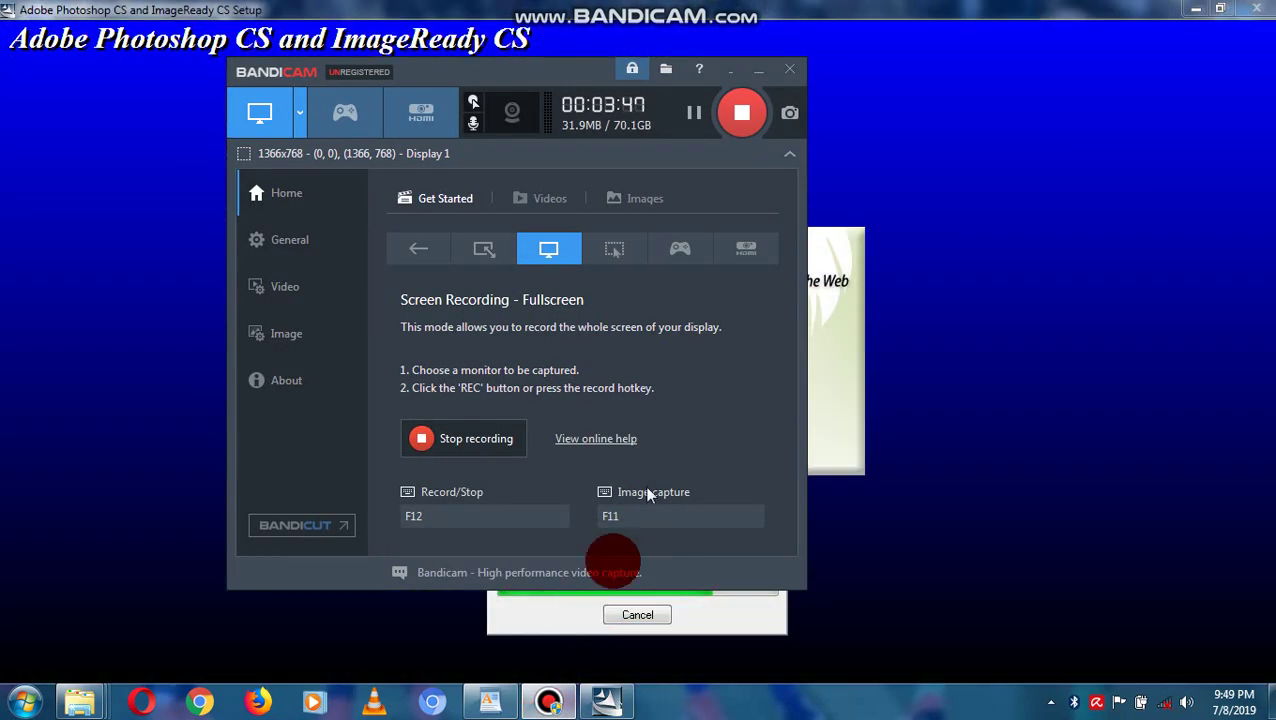
pyautogui.click(757, 67)
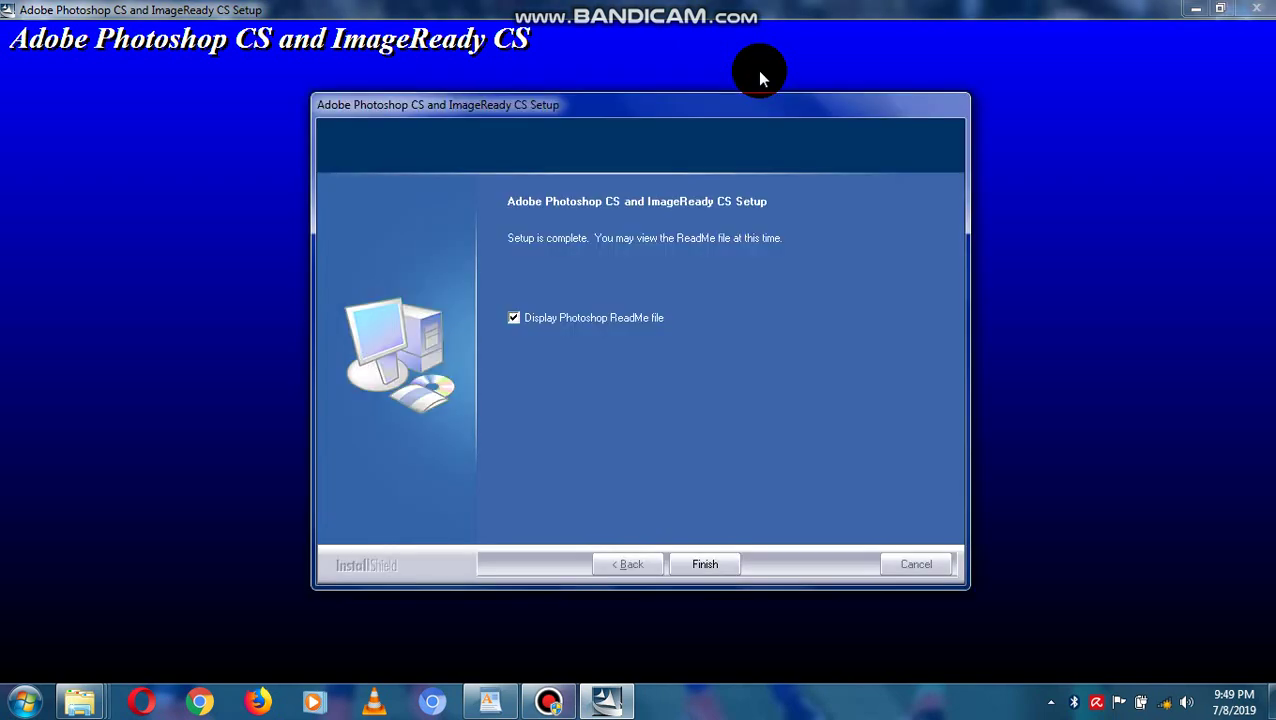
# Finish setup, dismiss the thank-you messages, close the ReadMe and minimize WordPad.
pyautogui.click(714, 576)
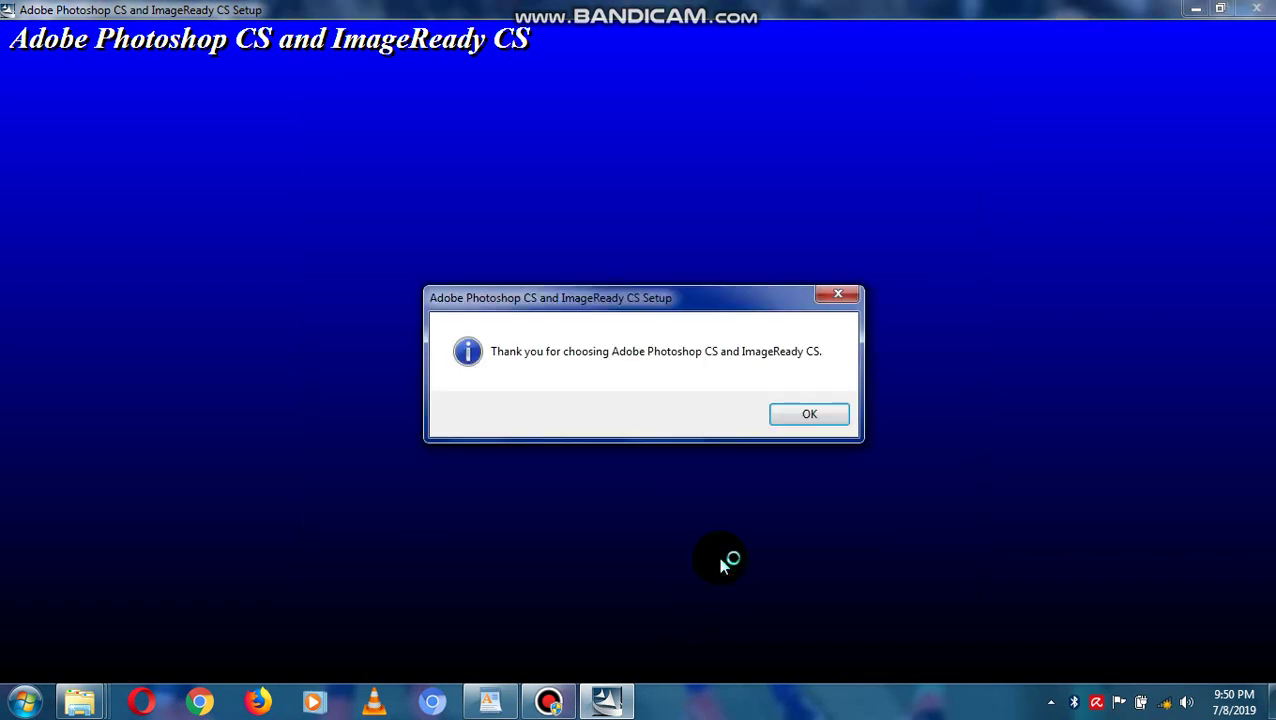
pyautogui.click(795, 420)
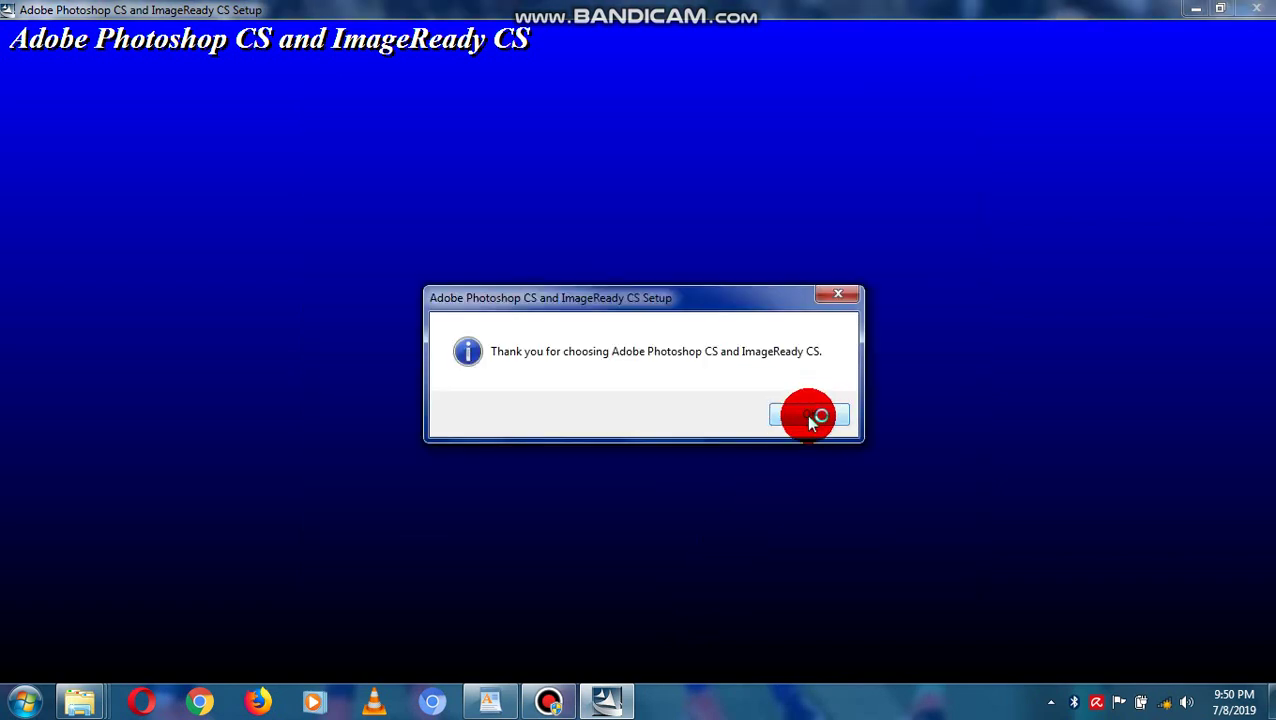
pyautogui.click(810, 416)
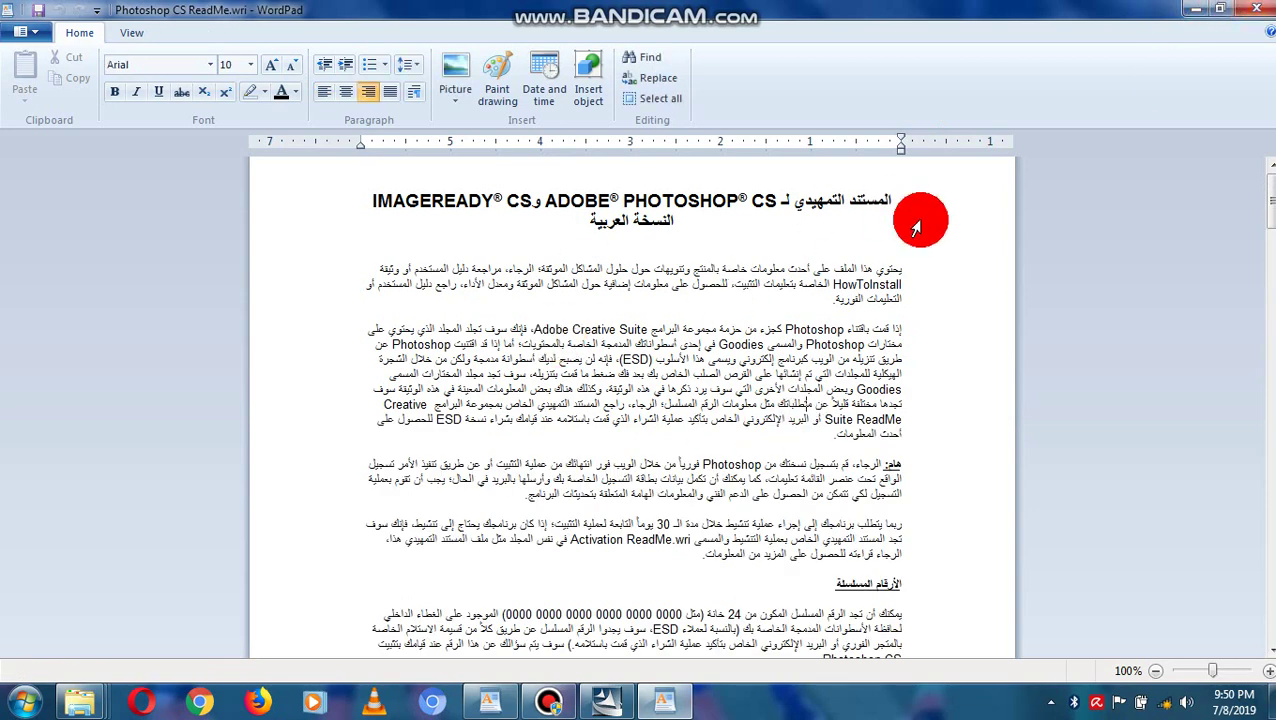
pyautogui.click(1262, 12)
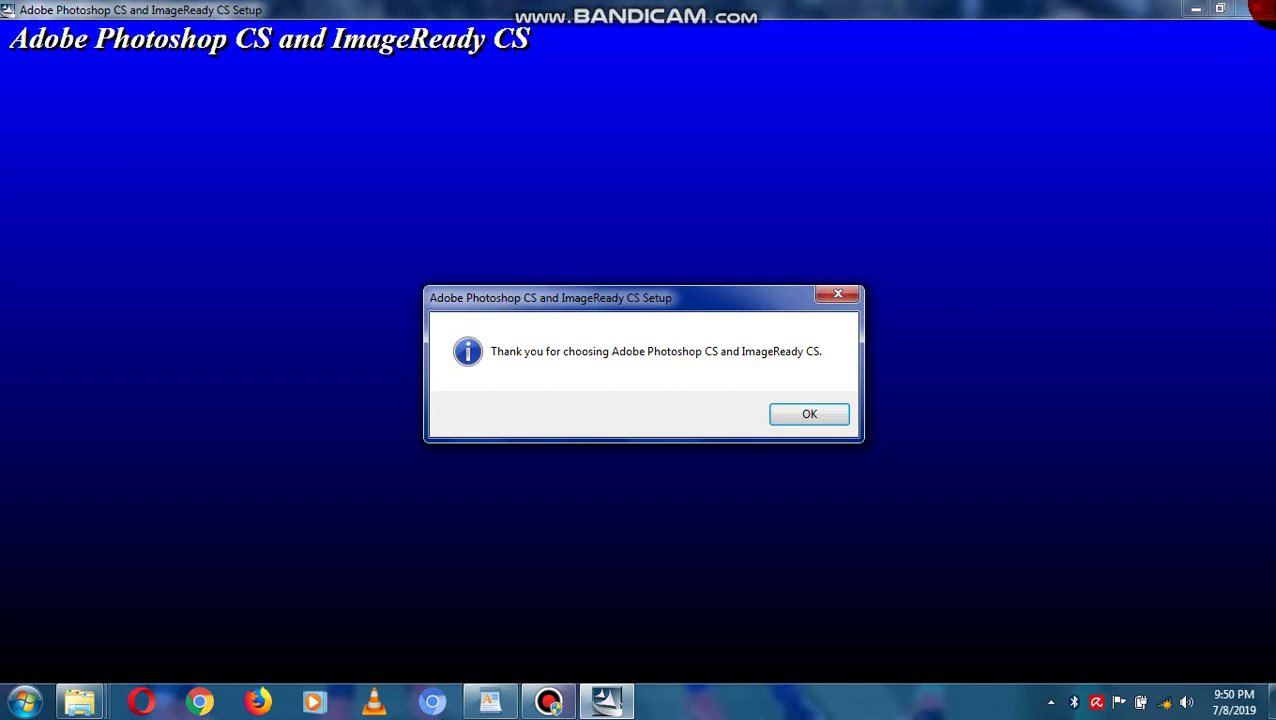
pyautogui.click(815, 415)
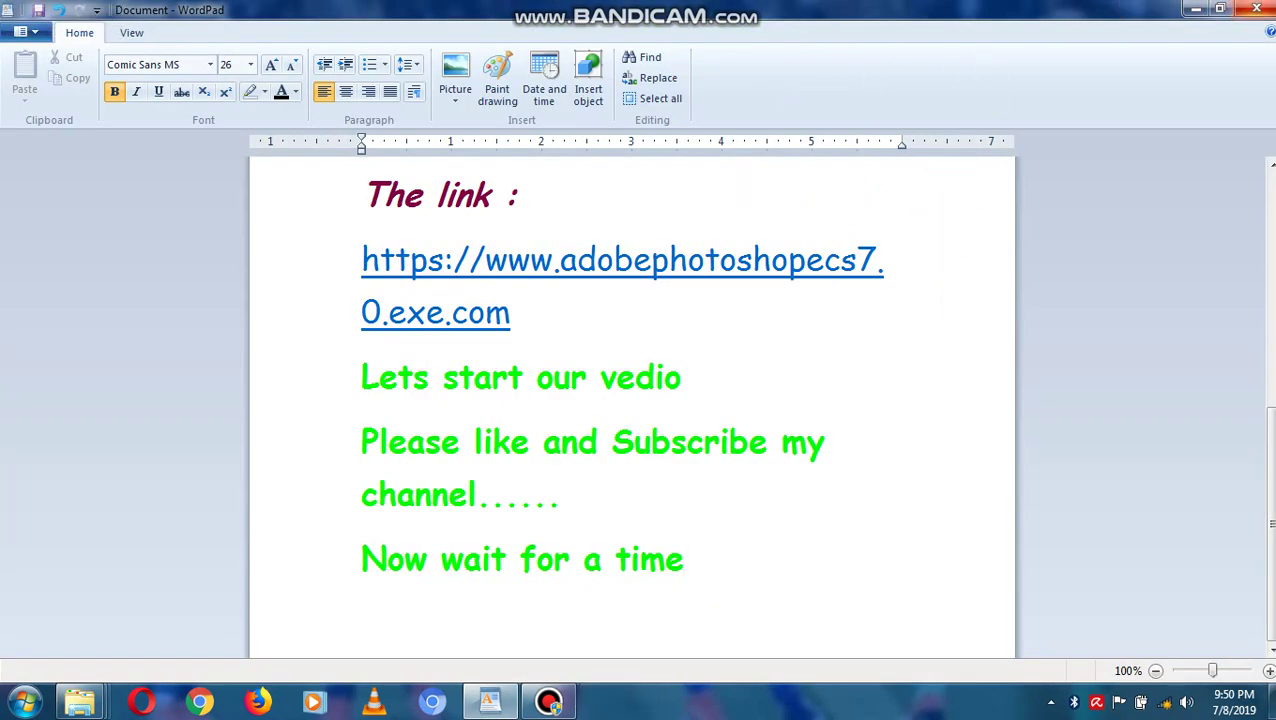
pyautogui.click(1203, 10)
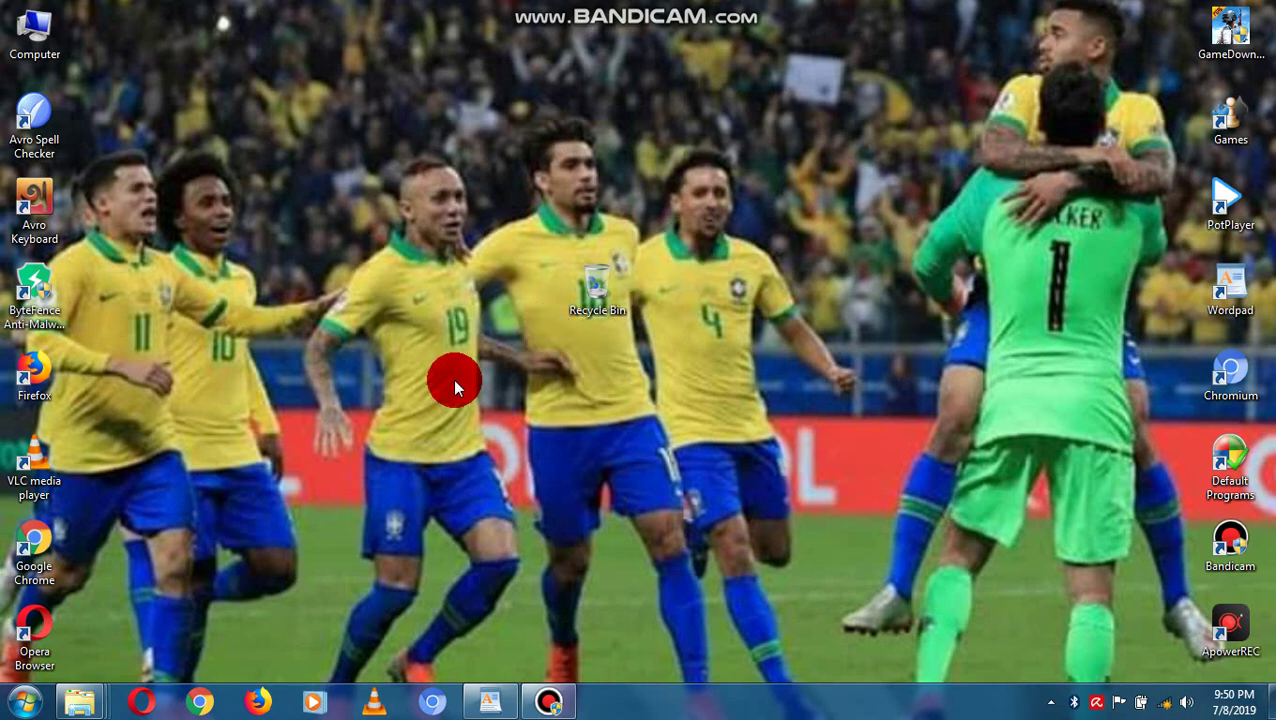
# Launch Adobe Photoshop CS from the Start menu and dismiss the scratch disk warning.
pyautogui.click(15, 702)
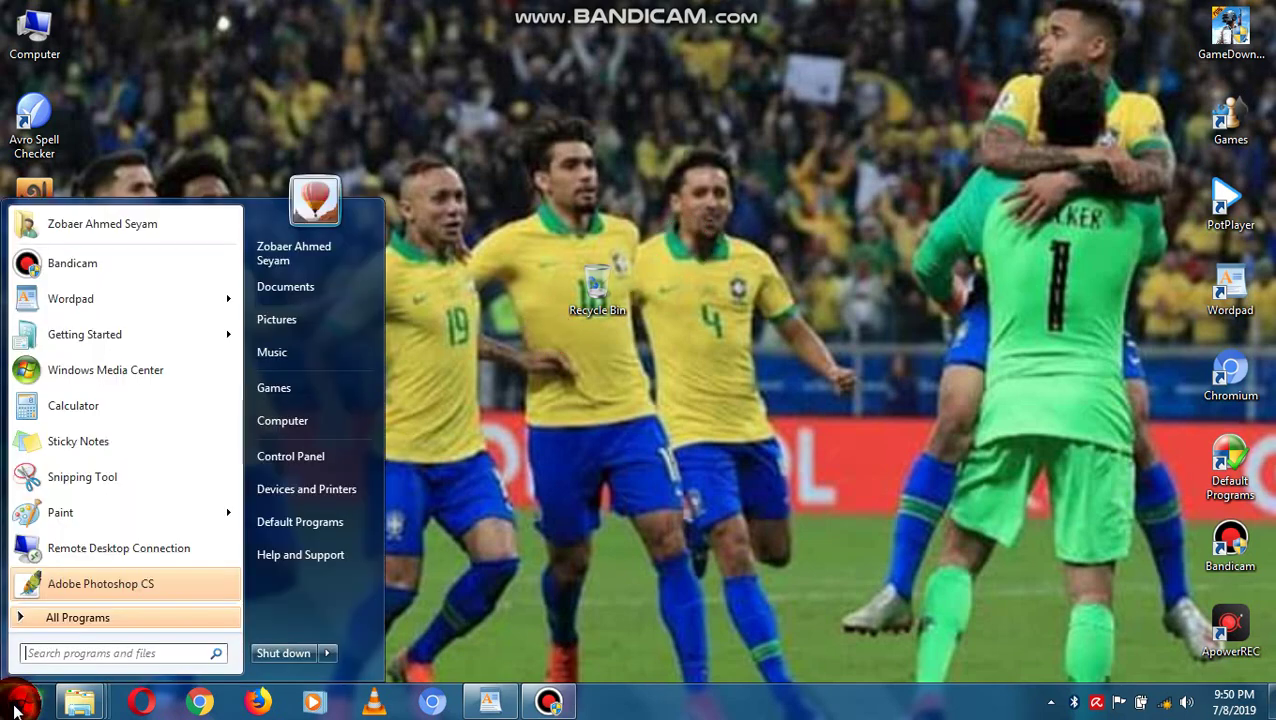
pyautogui.click(110, 588)
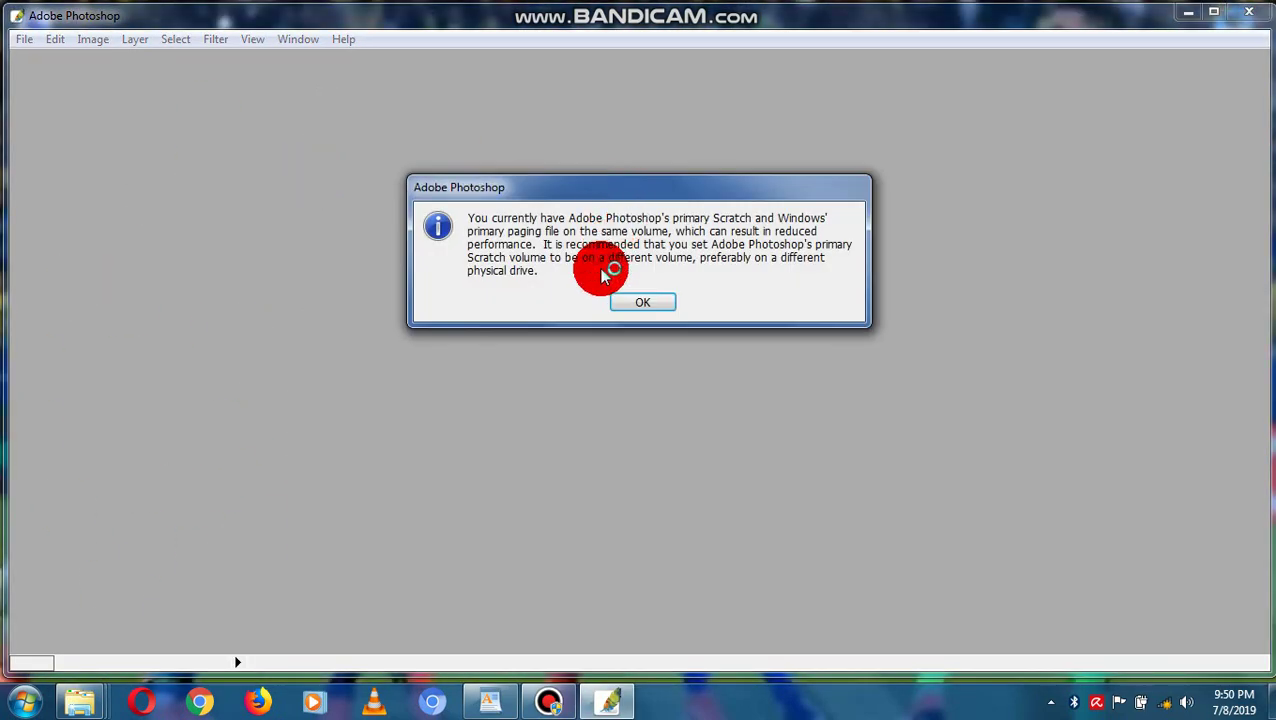
pyautogui.click(642, 300)
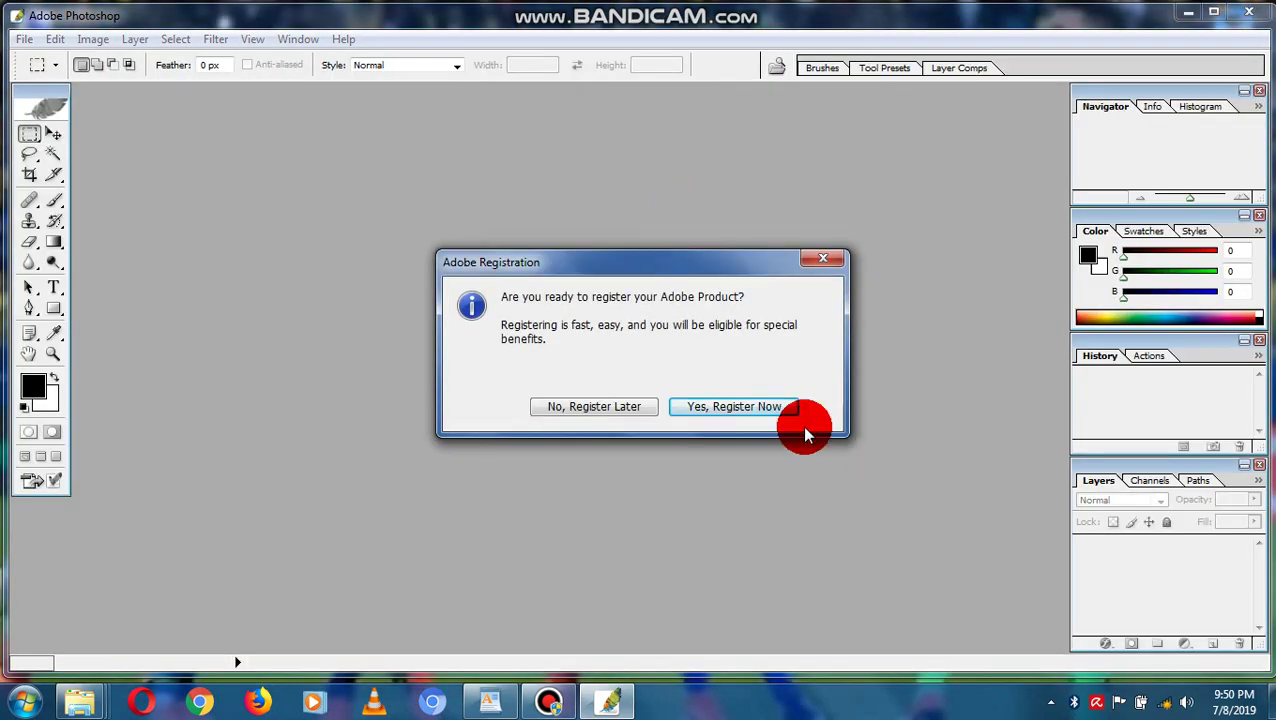
# Postpone registration and keep the North America General Purpose Defaults colour settings.
pyautogui.click(638, 413)
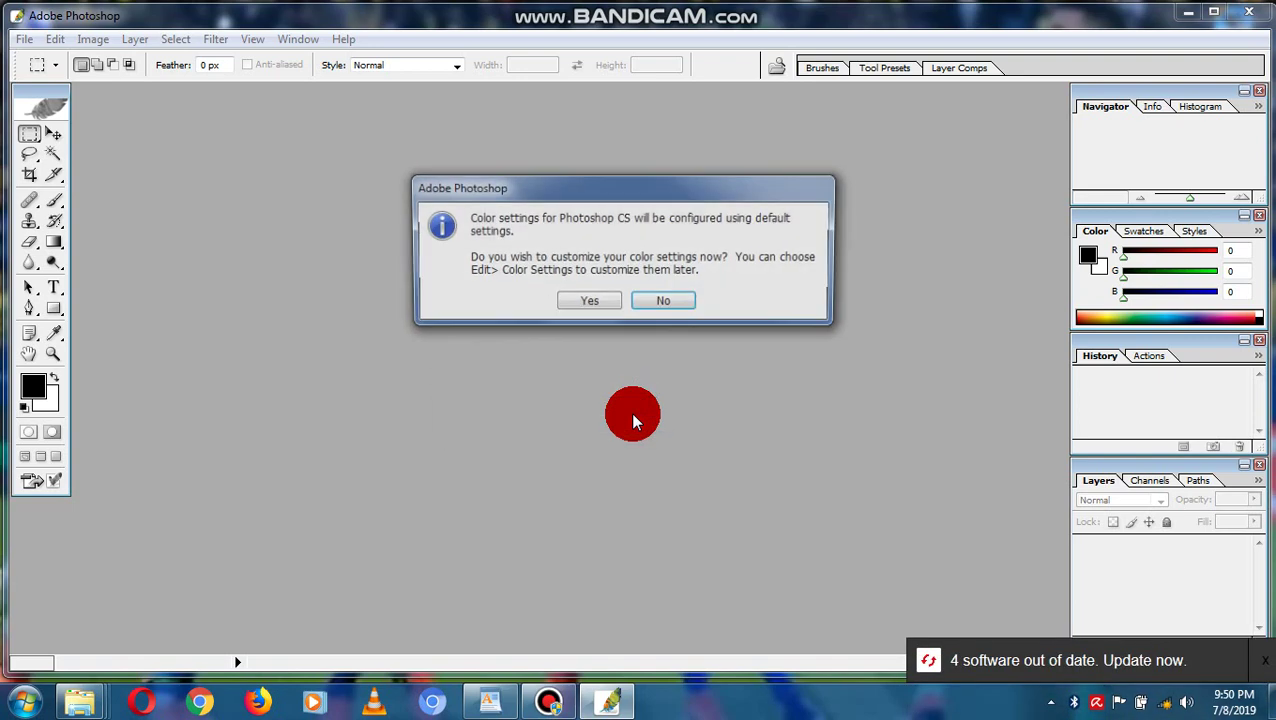
pyautogui.click(586, 301)
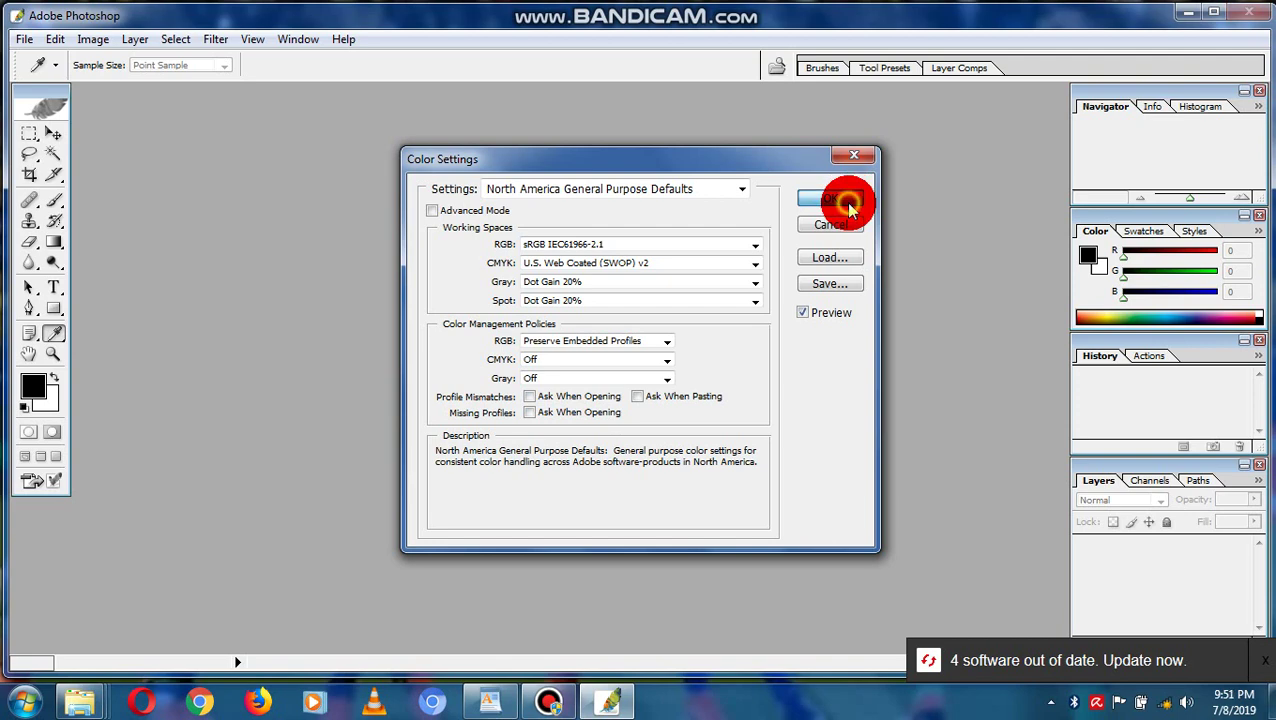
pyautogui.click(848, 199)
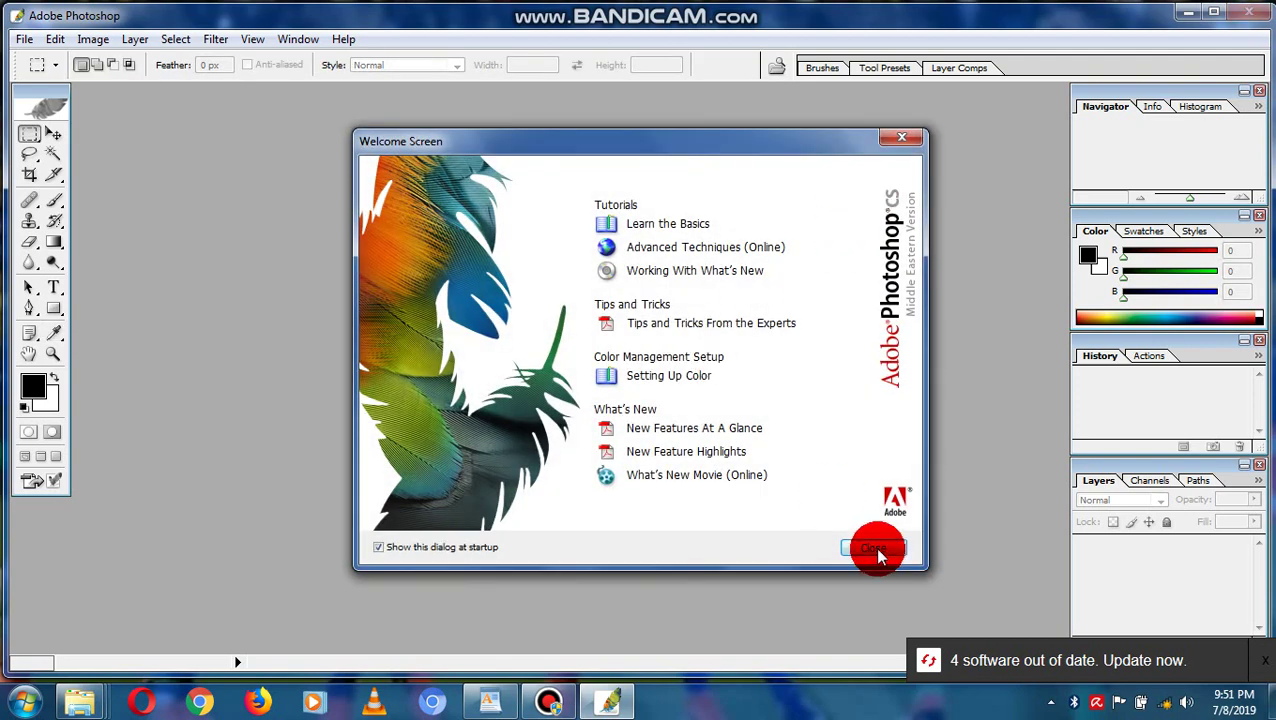
# Create a default-size blank Untitled-1 document, then quit Photoshop.
pyautogui.click(878, 548)
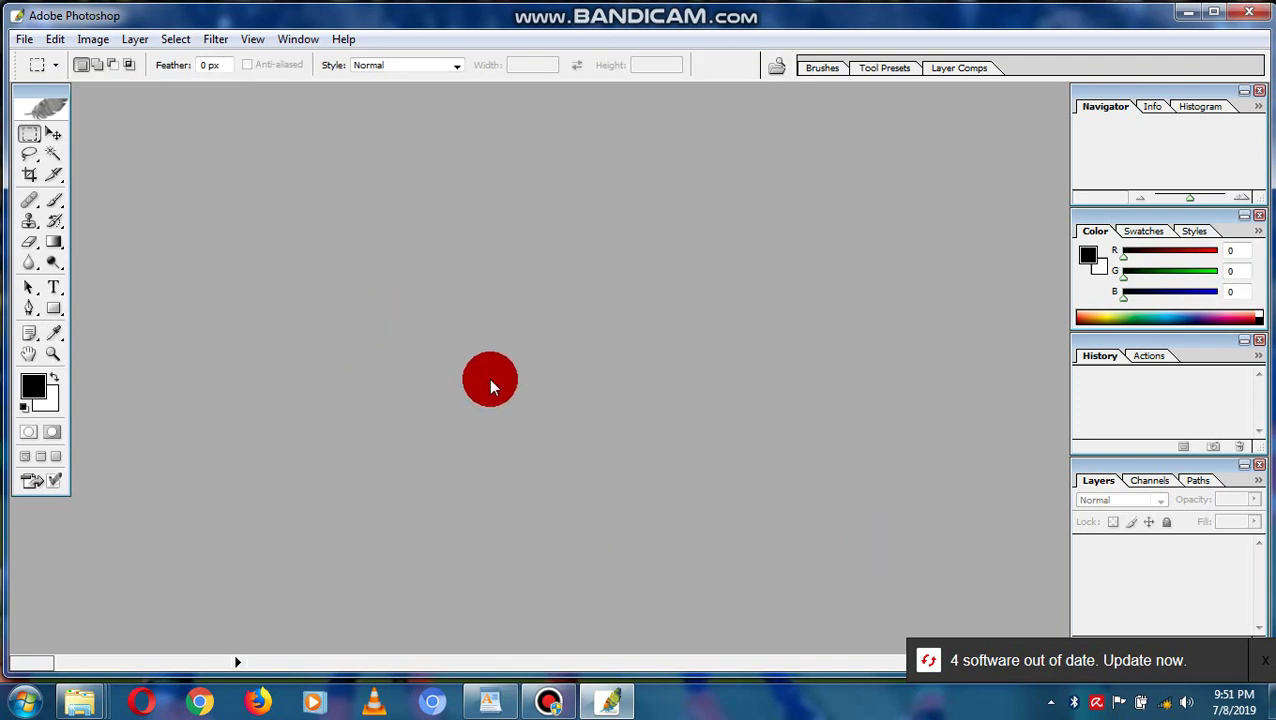
pyautogui.hotkey('ctrl', 'n')
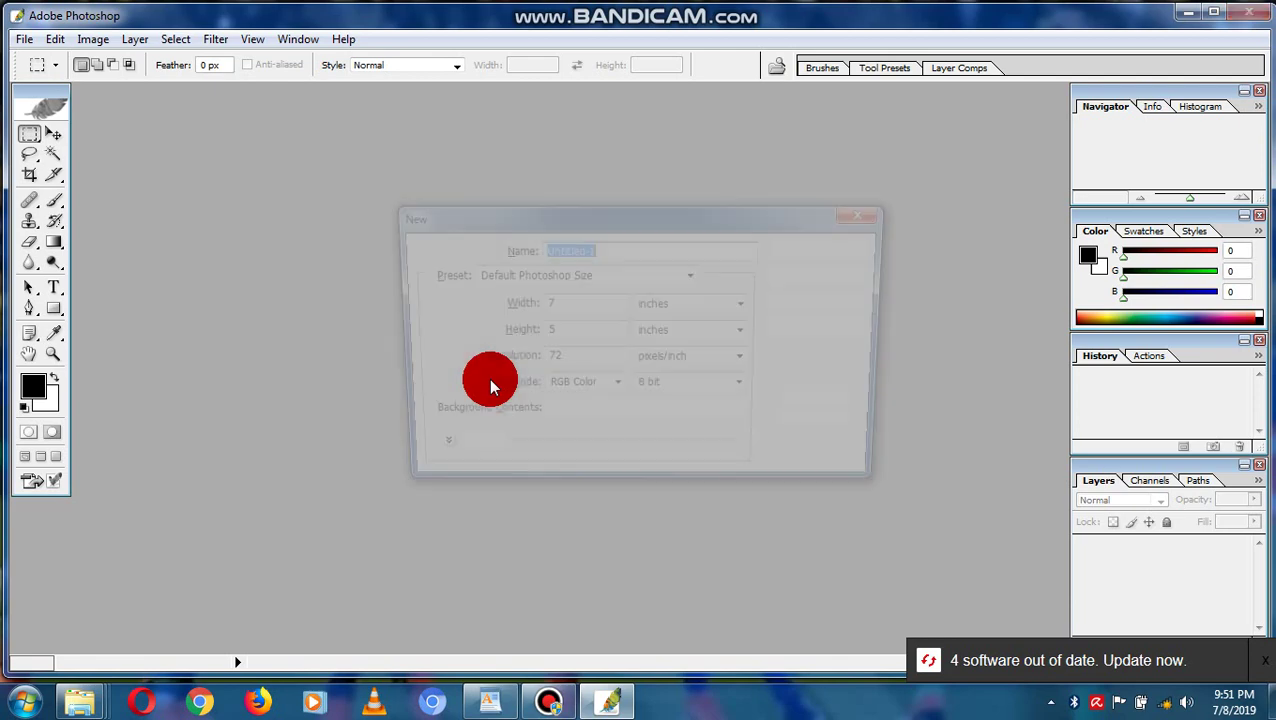
pyautogui.press('Return')
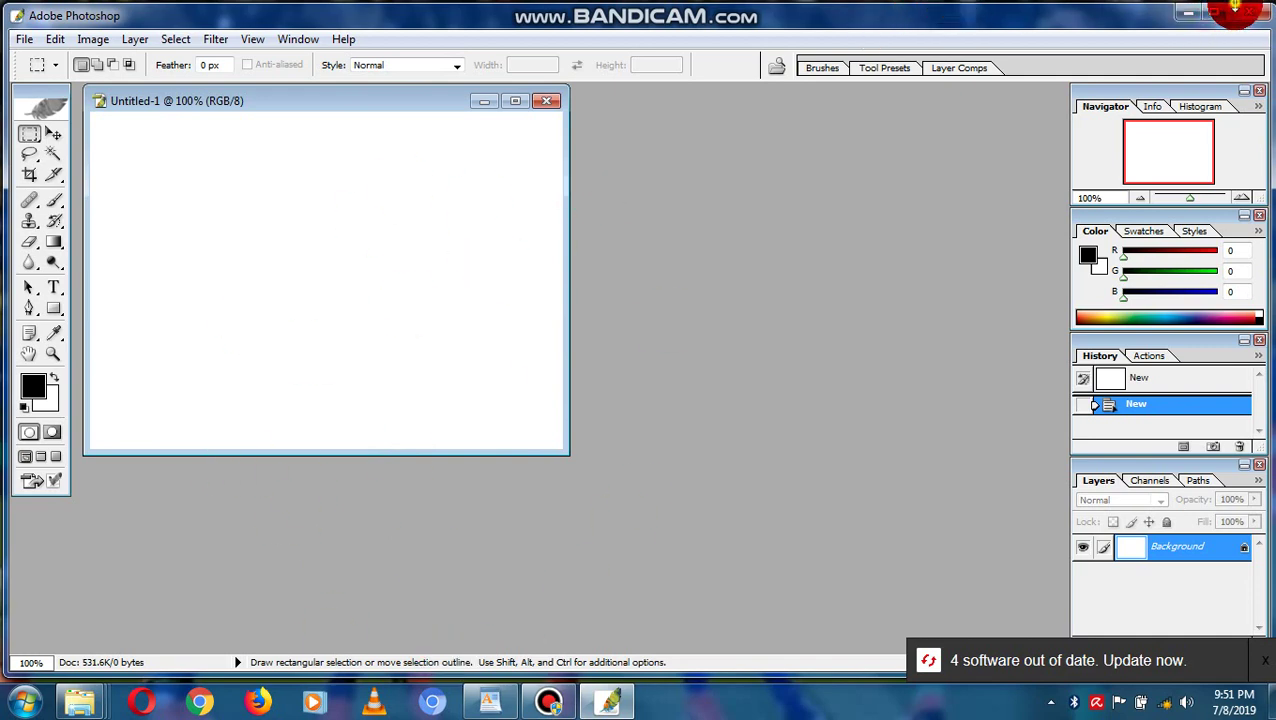
pyautogui.click(1247, 12)
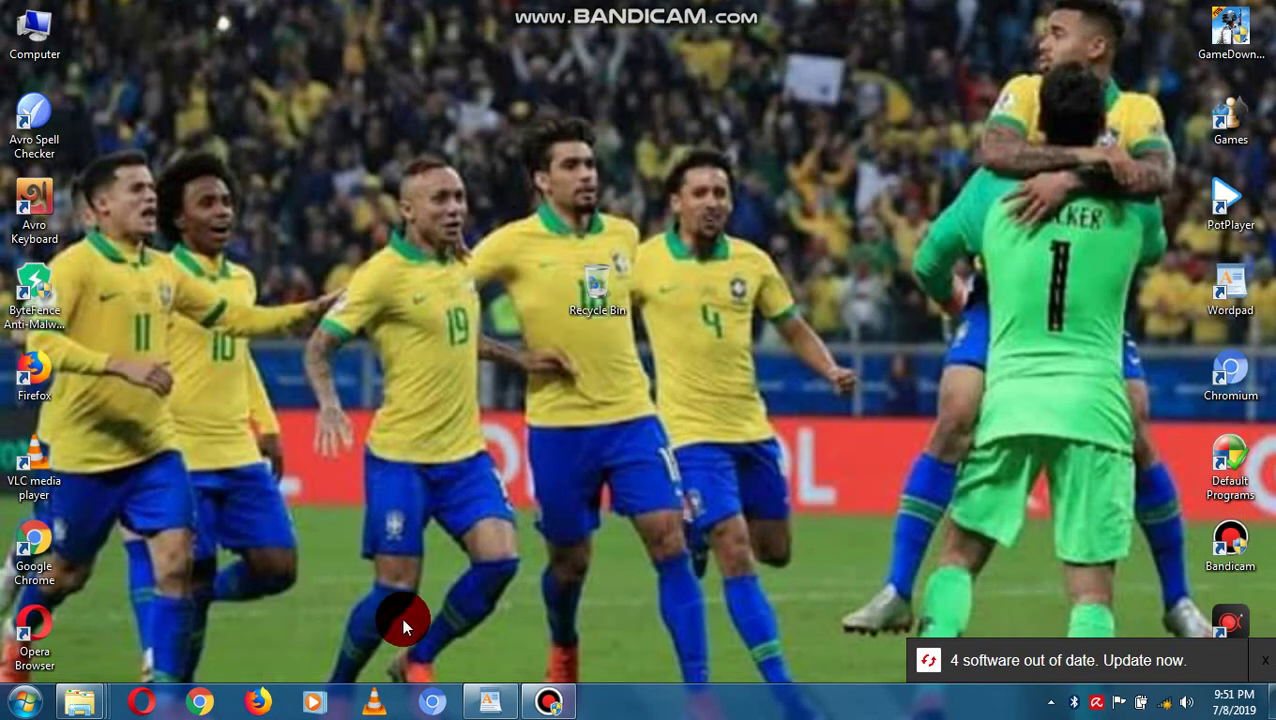
# Append the lines 'Thank you so much .......' and 'please like and Subscribe' to the WordPad note.
pyautogui.click(513, 708)
pyautogui.press('Return')
pyautogui.write('Thank you so')
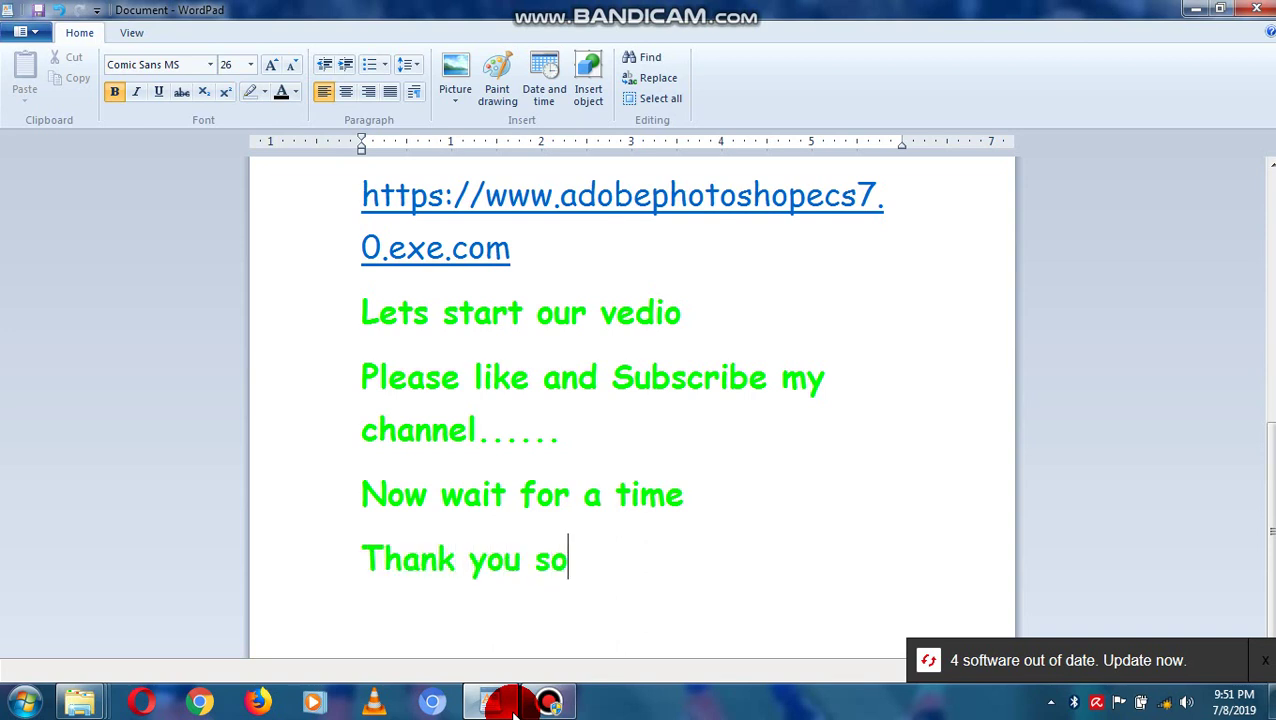
pyautogui.write(' much .......')
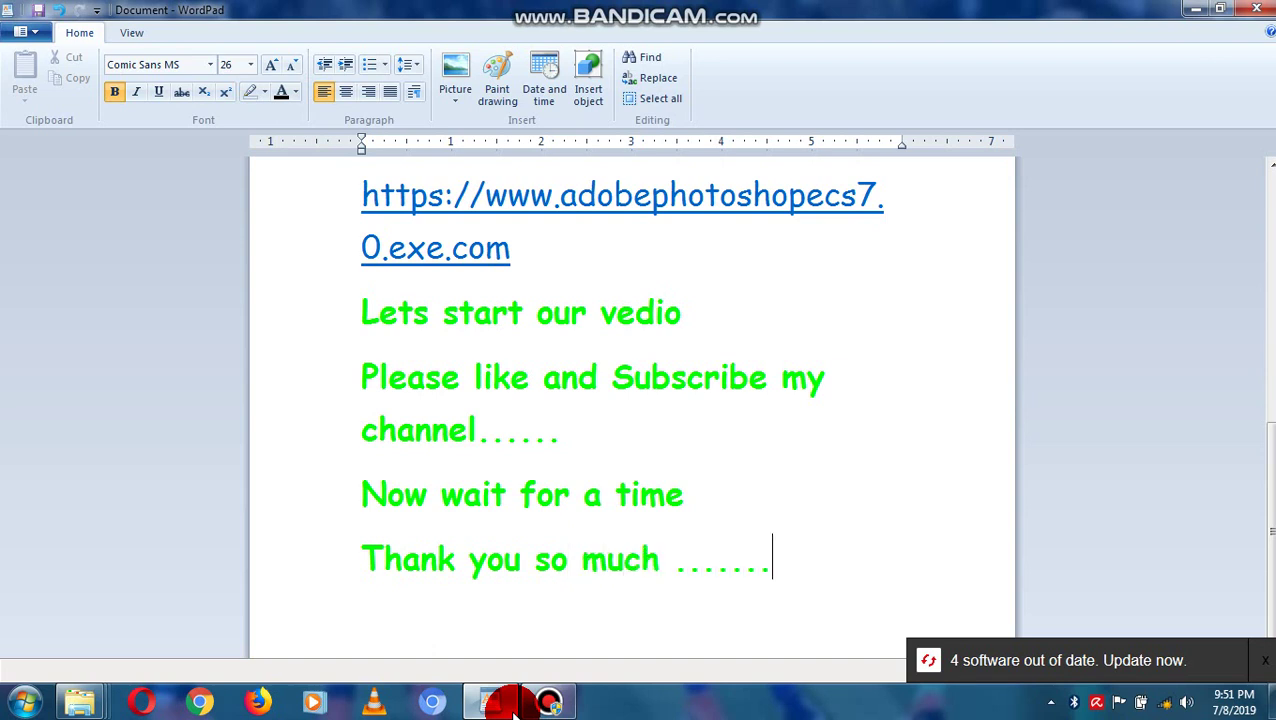
pyautogui.press('Return')
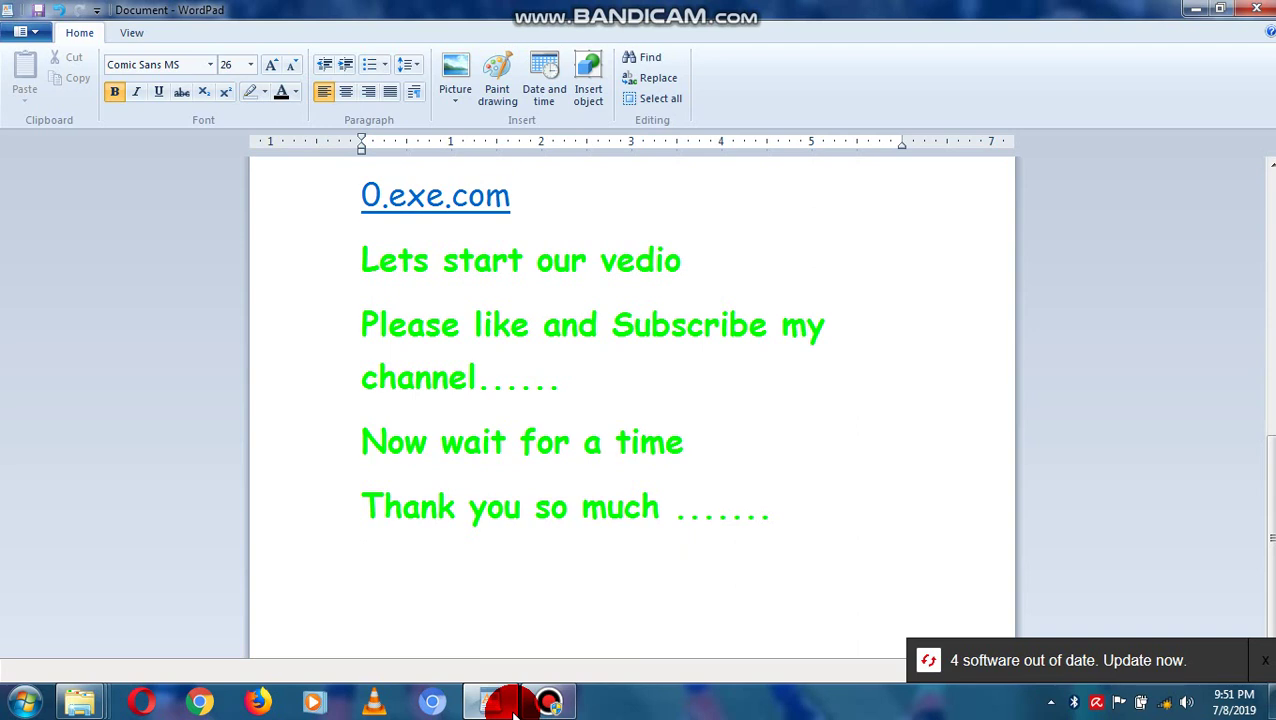
pyautogui.write('please')
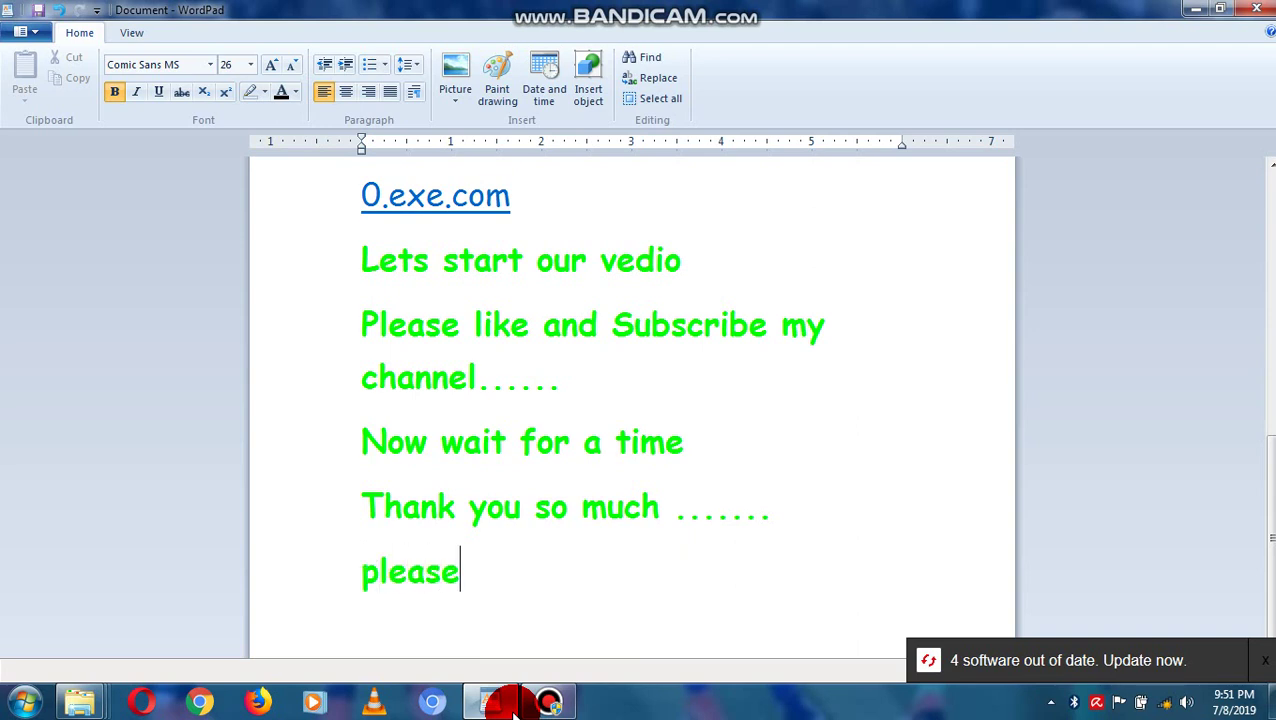
pyautogui.write(' like')
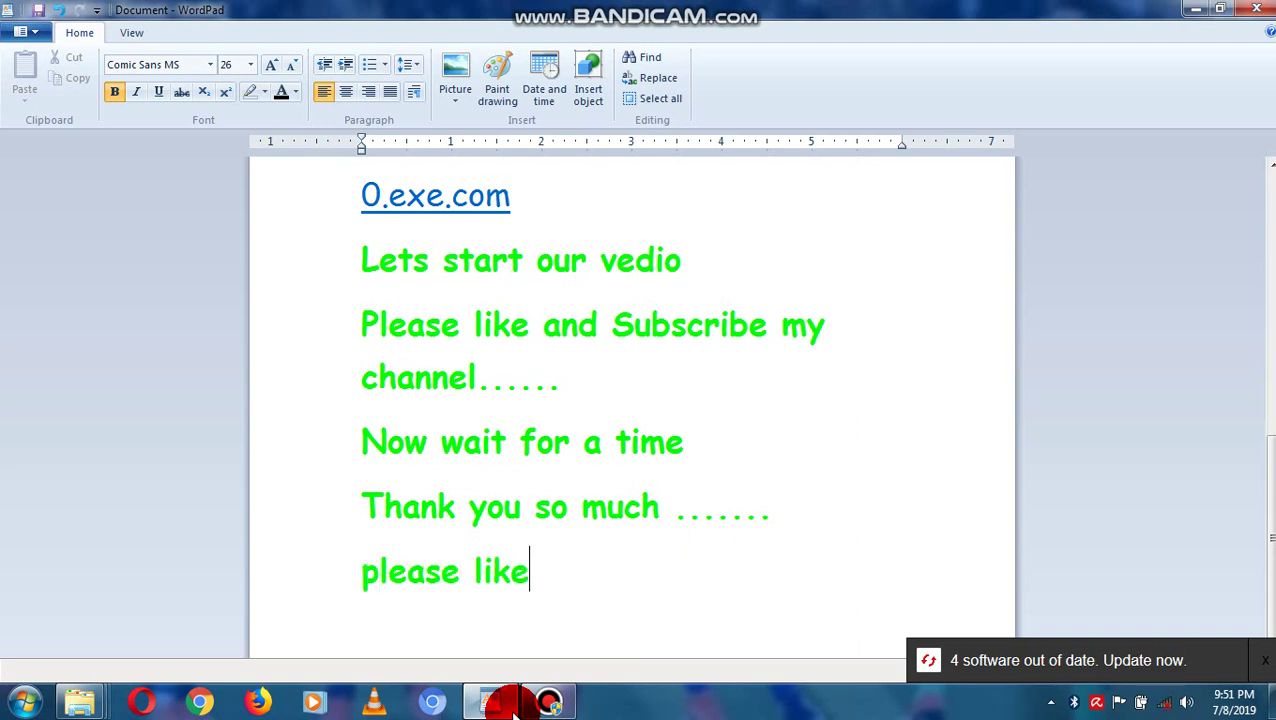
pyautogui.write(' and S')
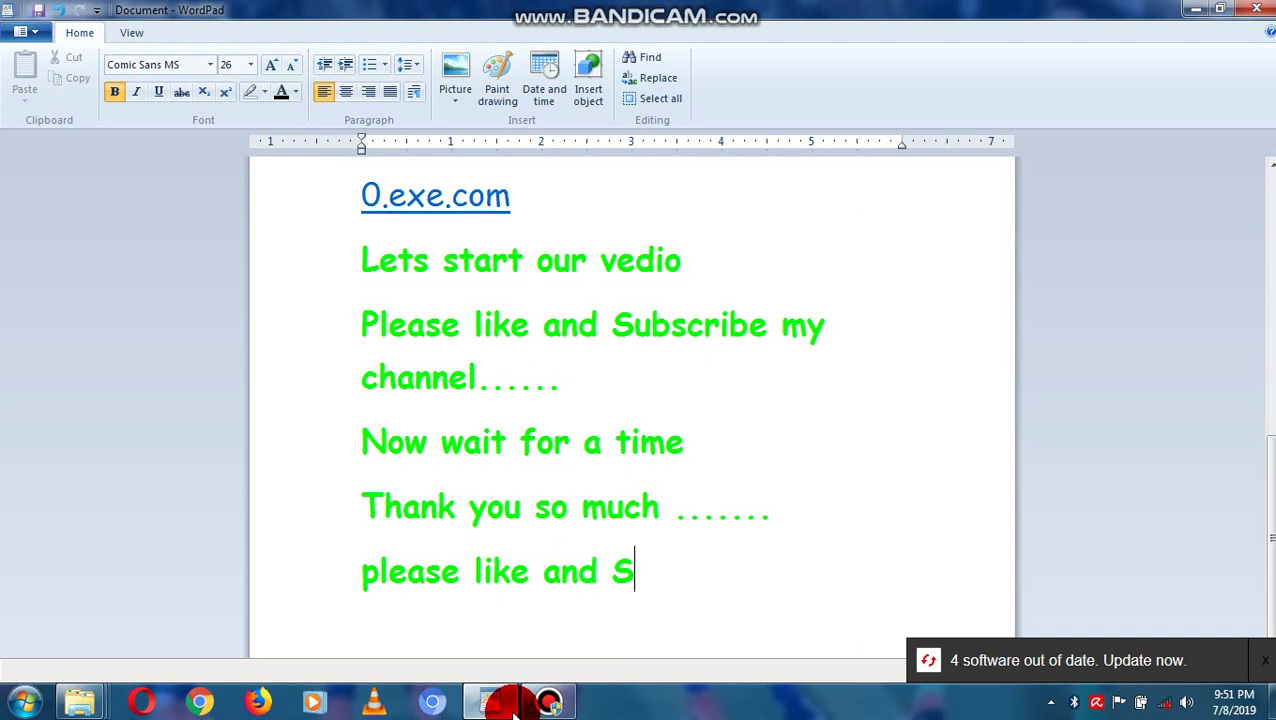
pyautogui.write('ubscri')
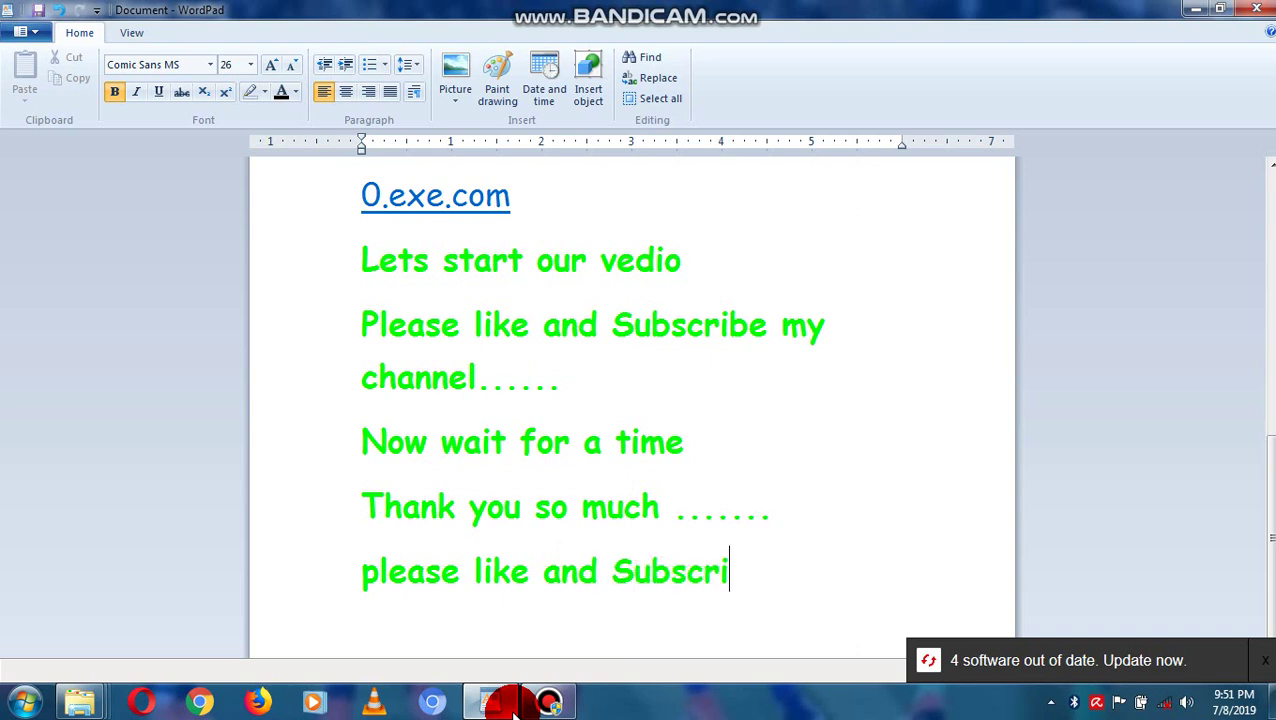
pyautogui.write('be')
pyautogui.press('Return')
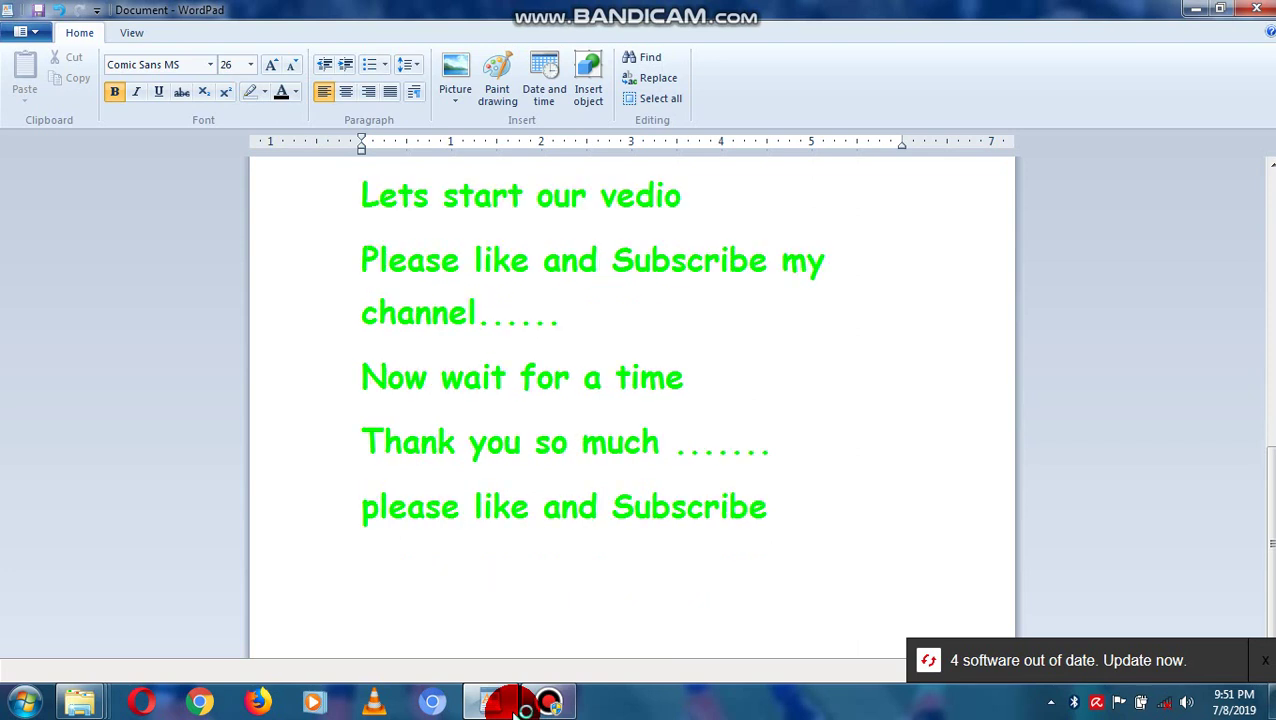
# Close WordPad, saving the changes to Document.rtf.
pyautogui.click(1256, 9)
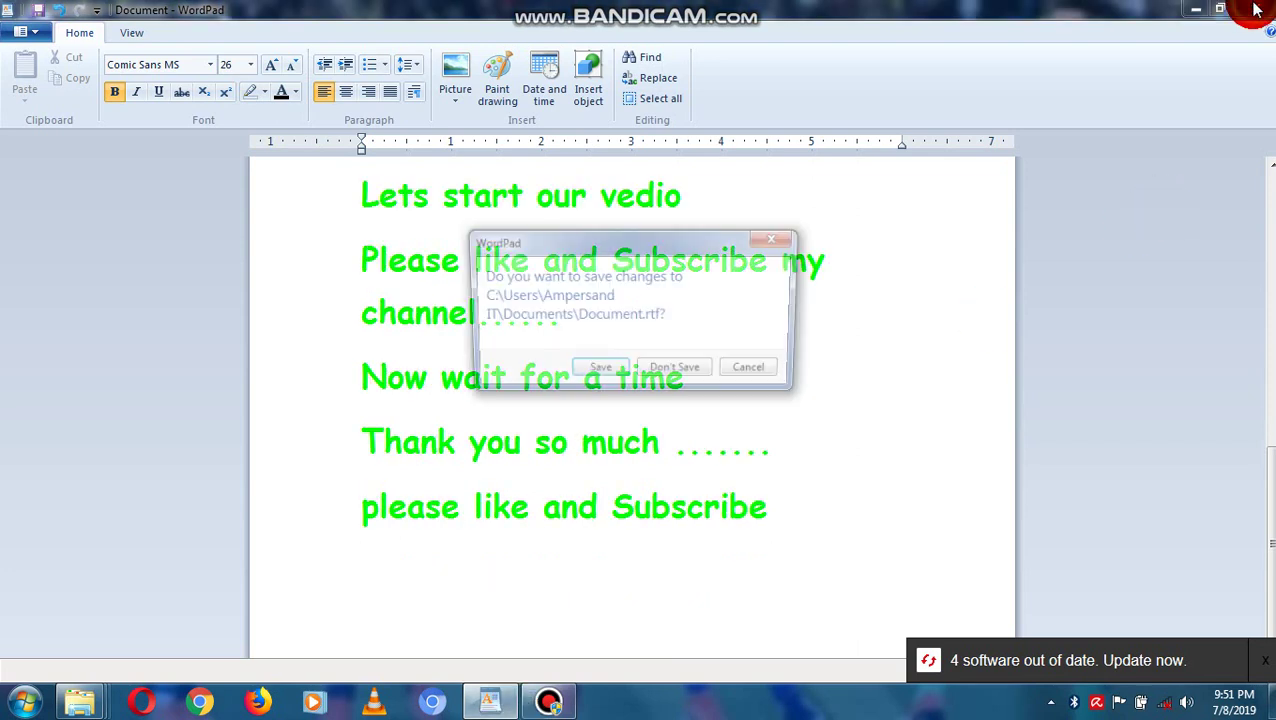
pyautogui.click(609, 385)
pyautogui.click(490, 700)
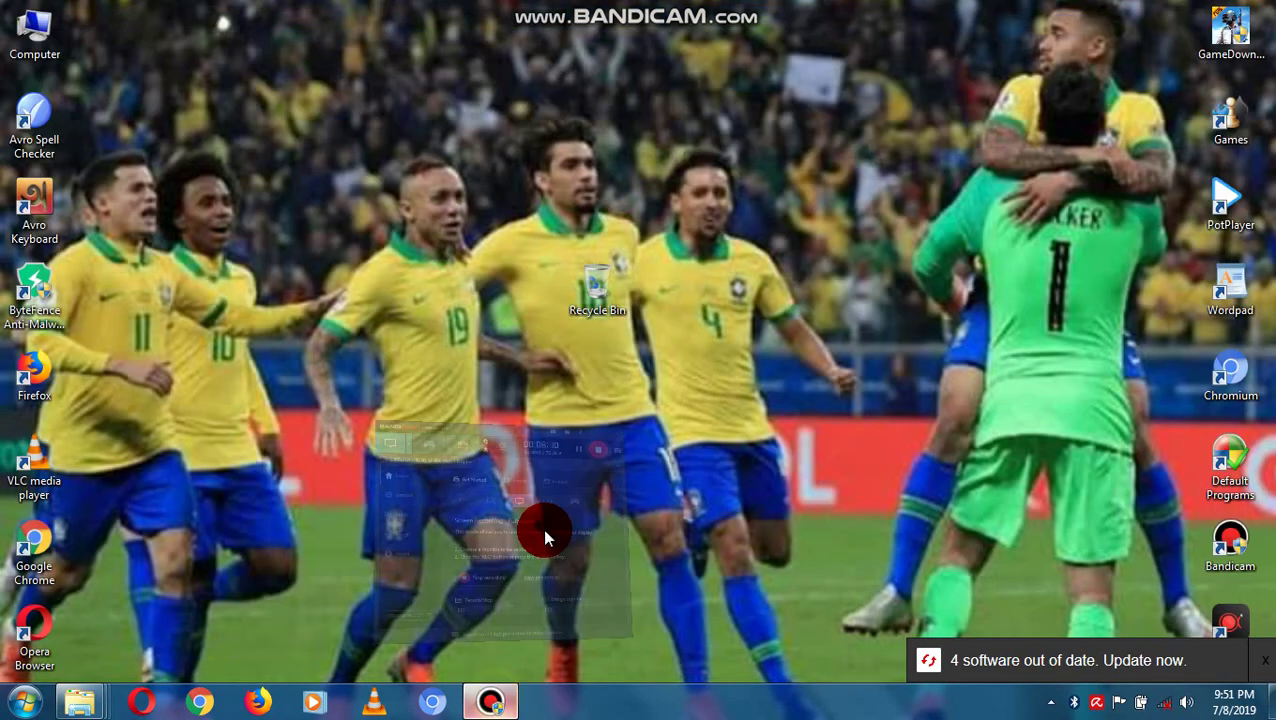